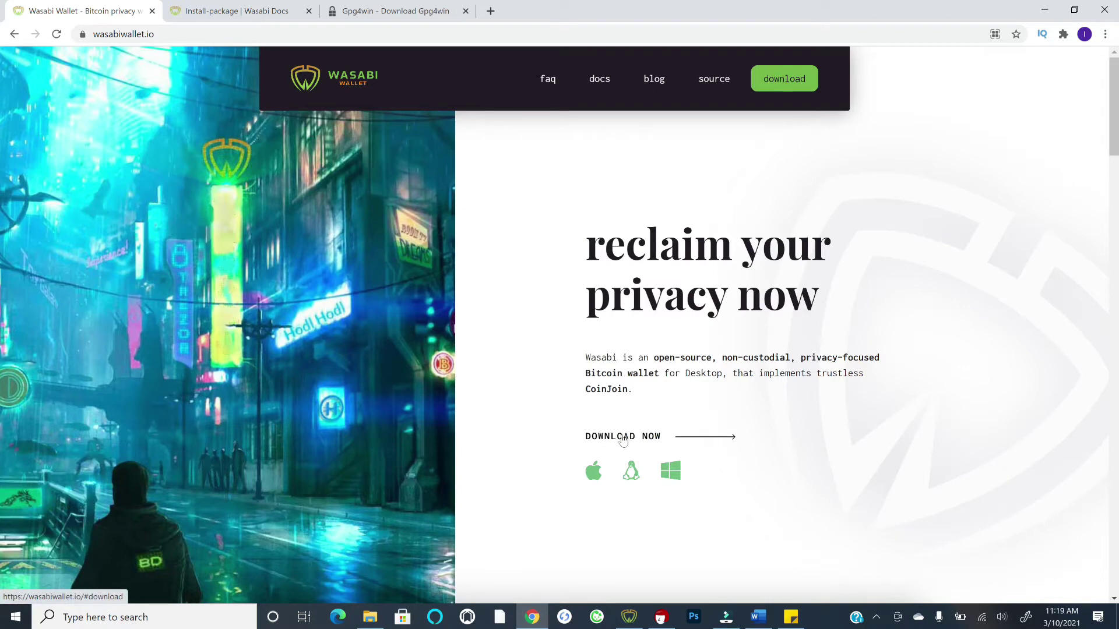
# - Download the Windows 10 installer of Wasabi Wallet 1.1.12.4 from the site's download section
pyautogui.click(630, 439)
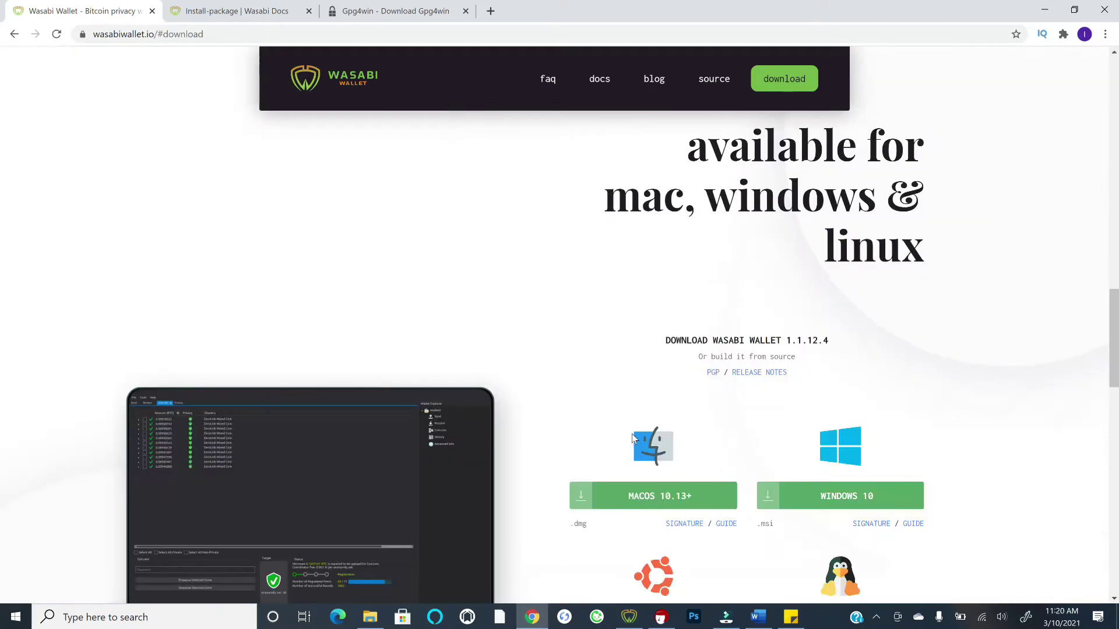
pyautogui.scroll(-2, 994, 368)
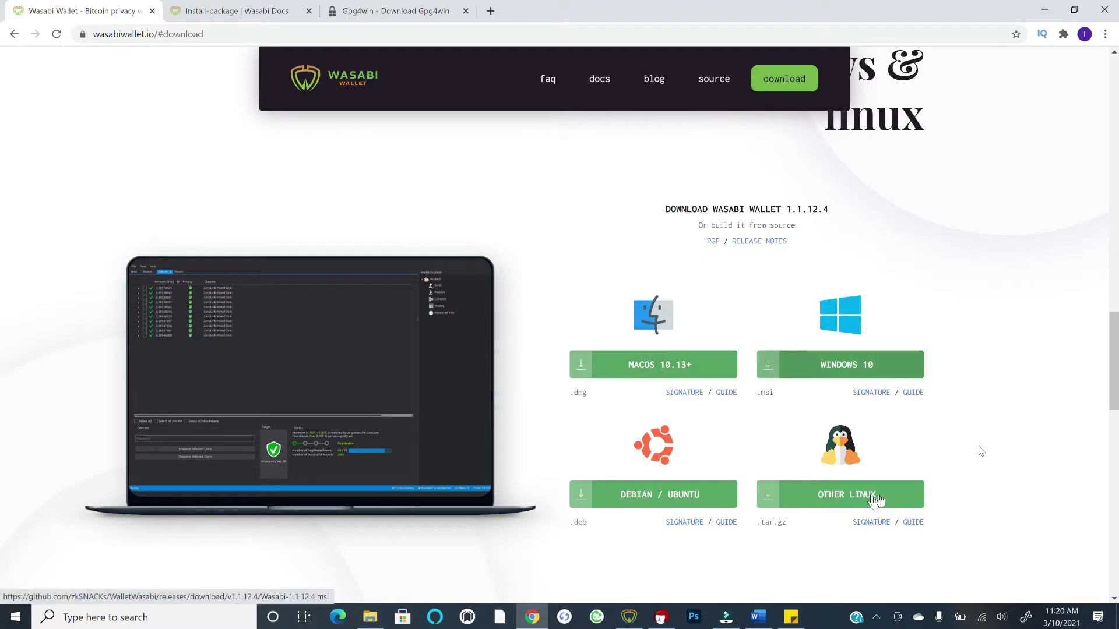
pyautogui.click(821, 368)
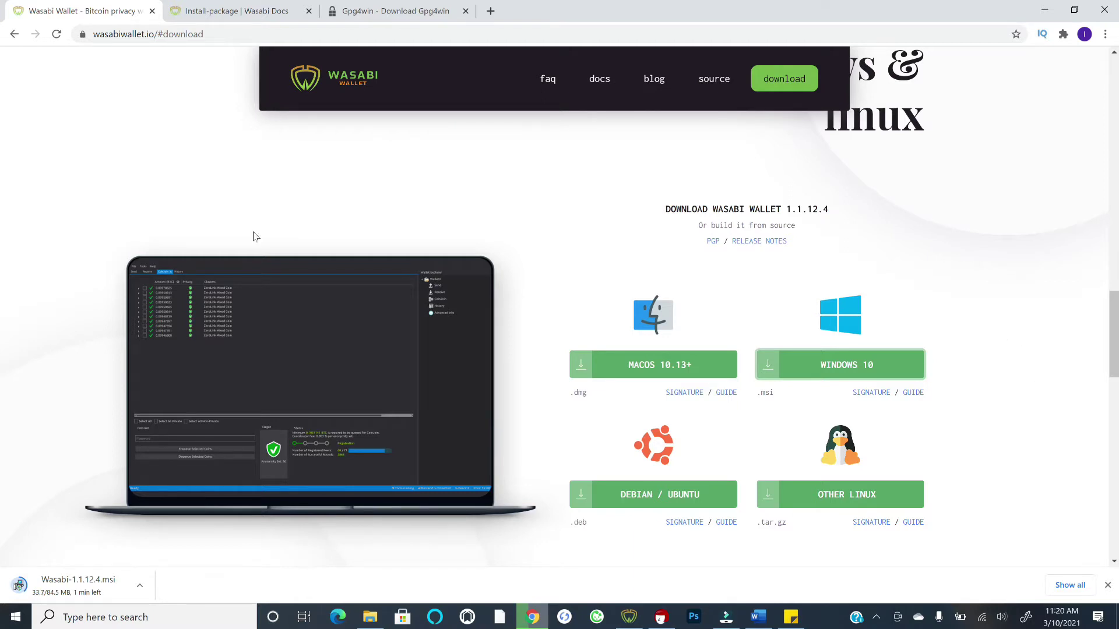
# - Check the wasabiwallet.io domain in the page address and download the signature file for the Windows 10 package
pyautogui.doubleClick(101, 37)
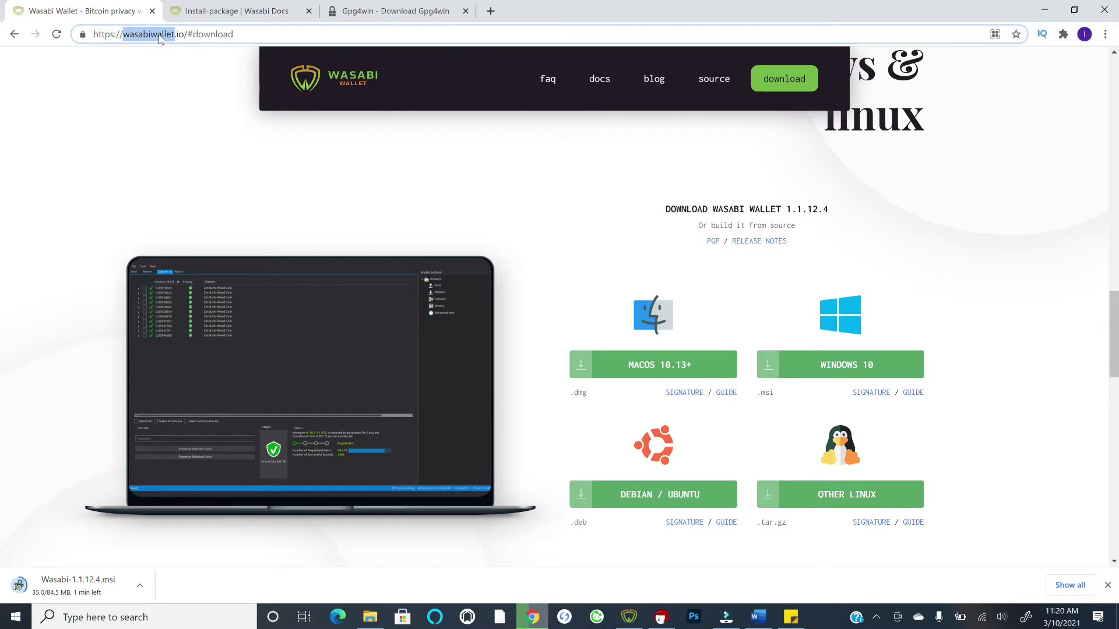
pyautogui.click(981, 337)
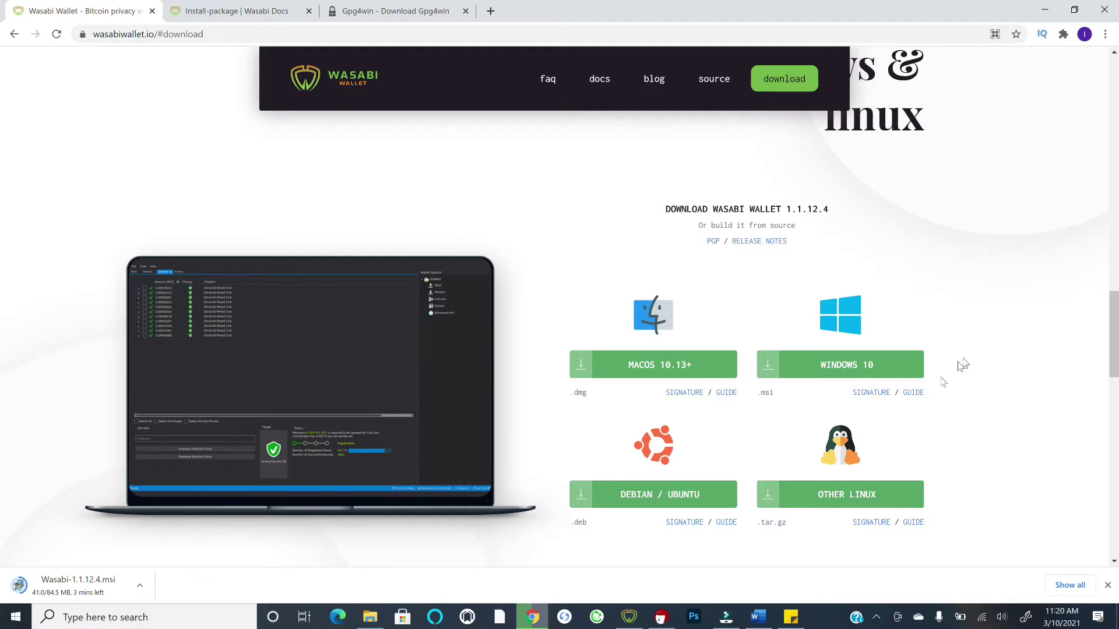
pyautogui.click(867, 396)
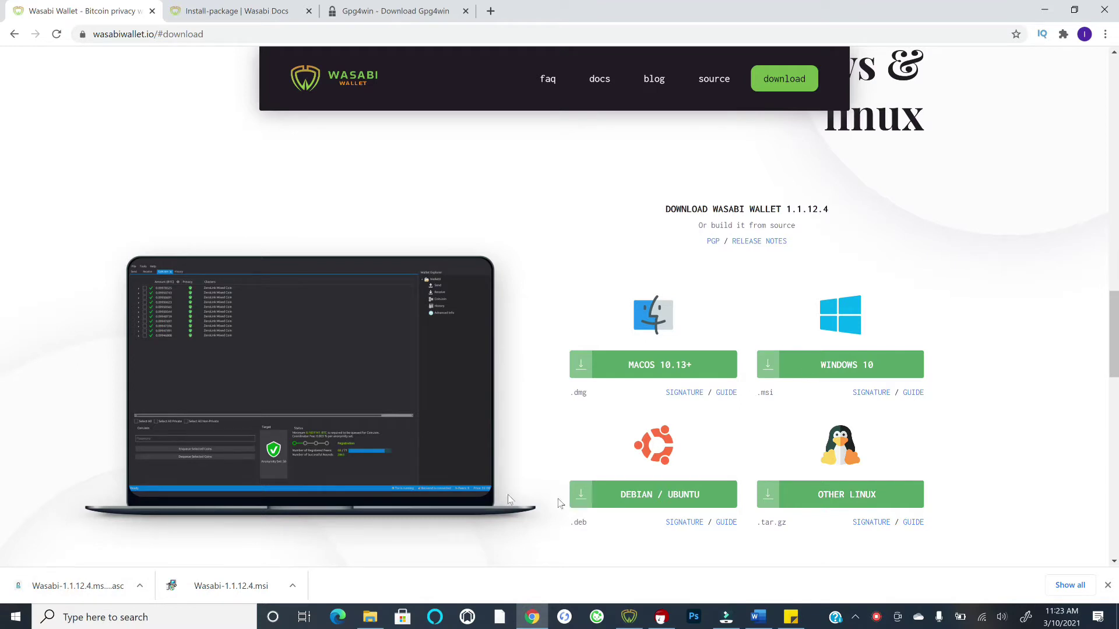
# - Examine the file type in the properties of the Wasabi-1.1.12.4.msi OpenPGP file in the Downloads folder
pyautogui.click(369, 618)
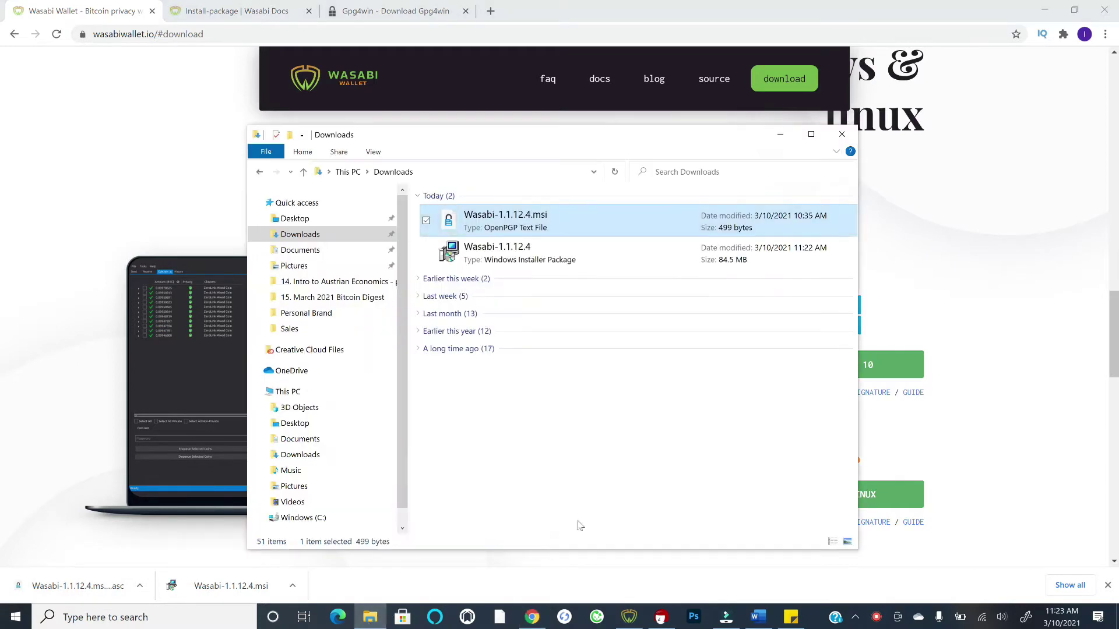
pyautogui.click(535, 220)
pyautogui.rightClick(558, 220)
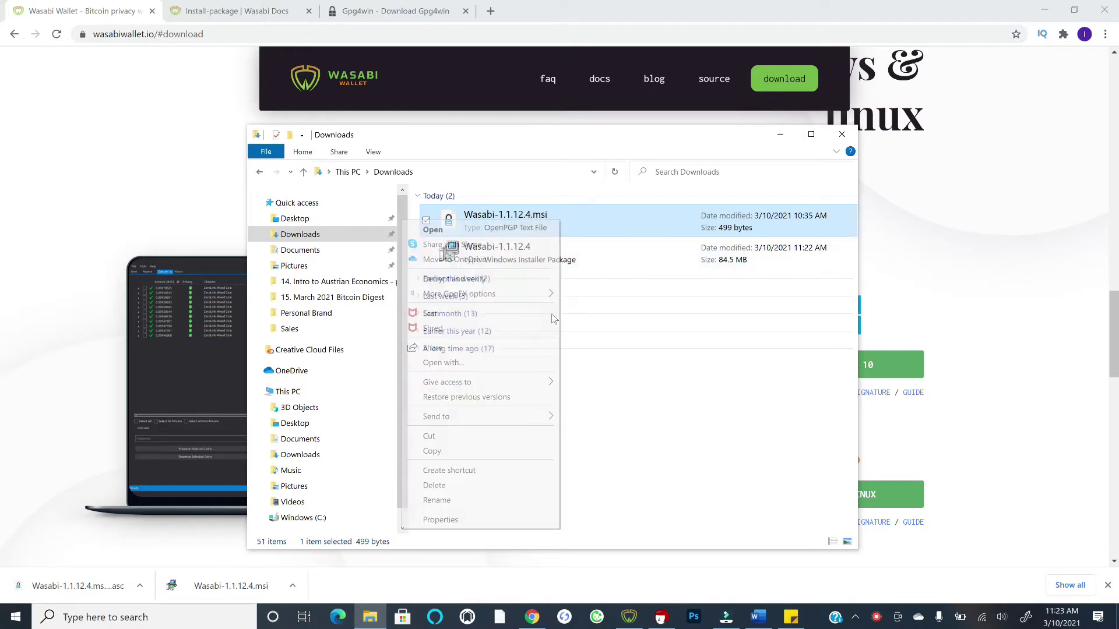
pyautogui.click(442, 521)
pyautogui.doubleClick(699, 304)
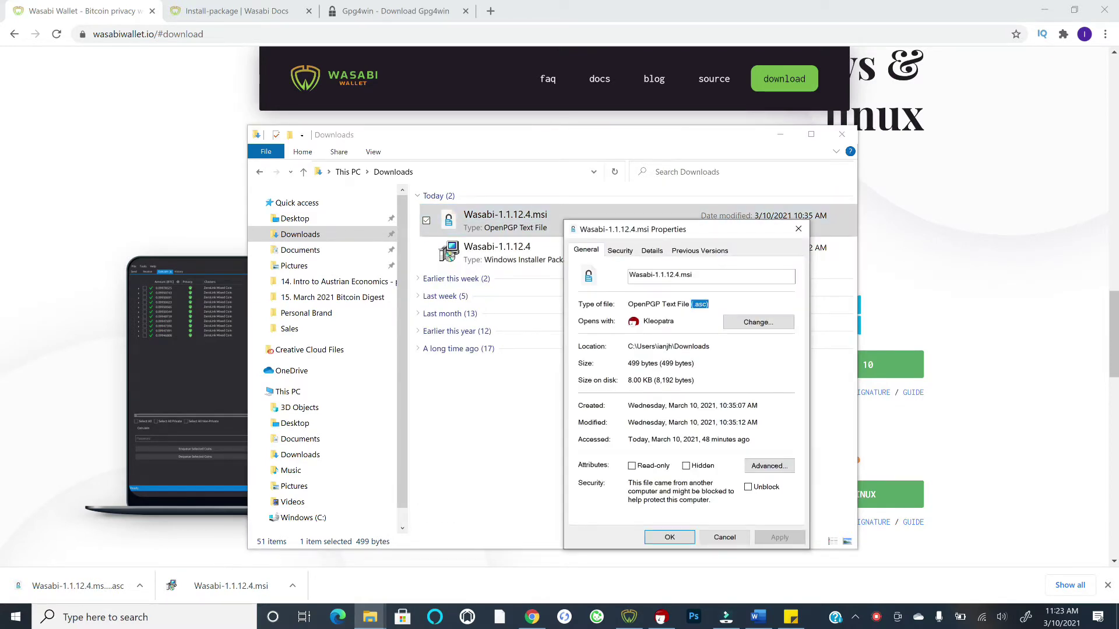
pyautogui.click(725, 537)
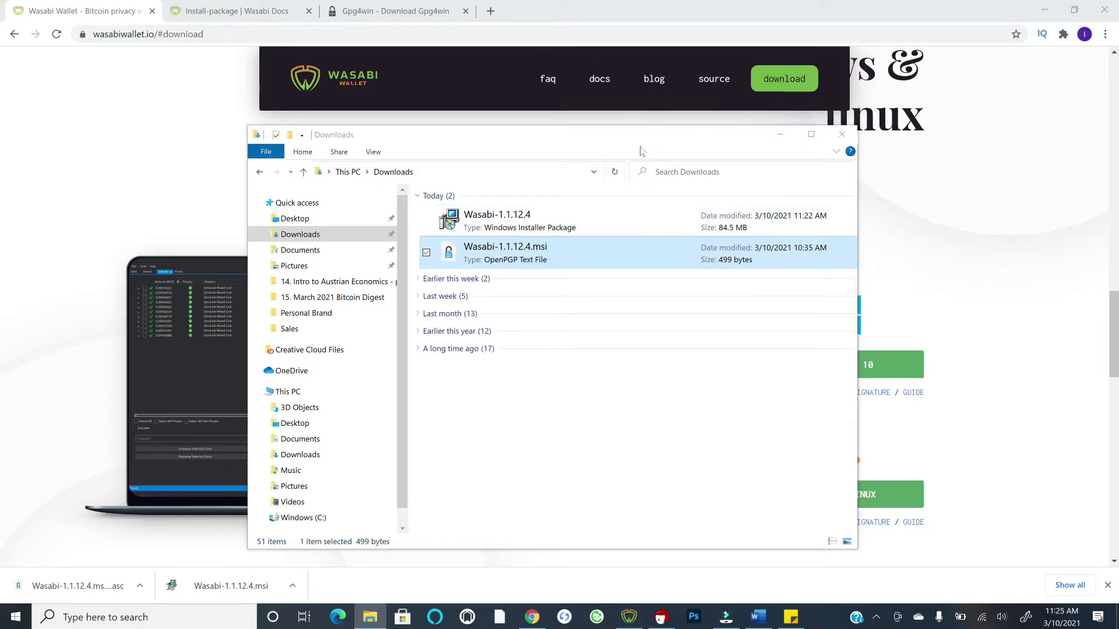
# - Review the Gpg4win 3.1.15 download page and its web address
pyautogui.click(364, 16)
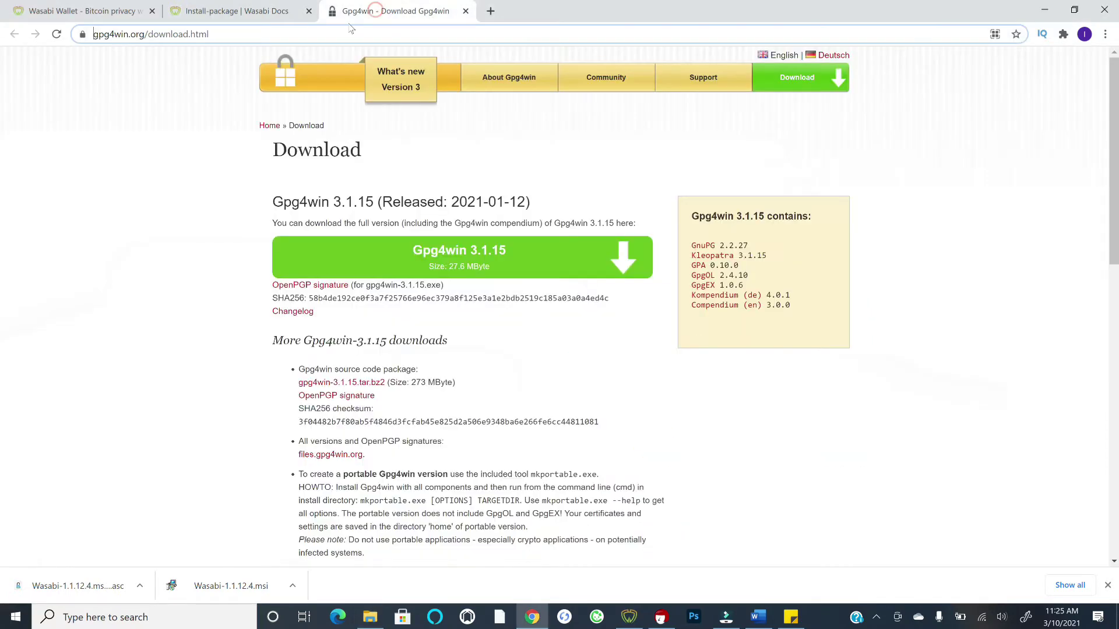
pyautogui.click(131, 36)
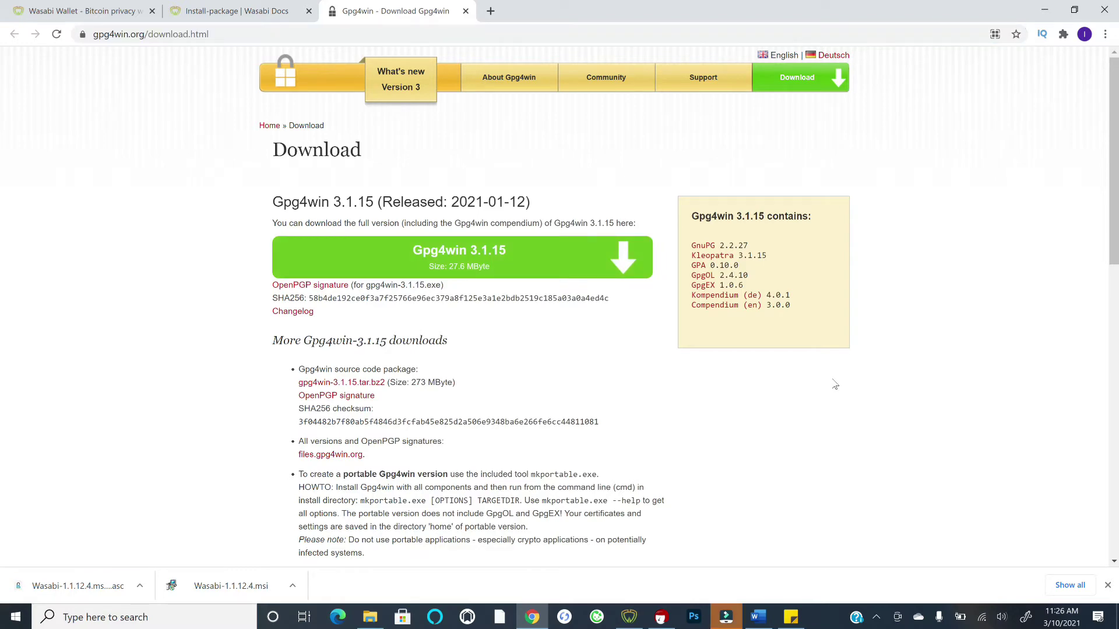
# - Read the recommendation on manually verifying PGP signatures in the Wasabi install-package documentation, and check the page's web address
pyautogui.click(208, 13)
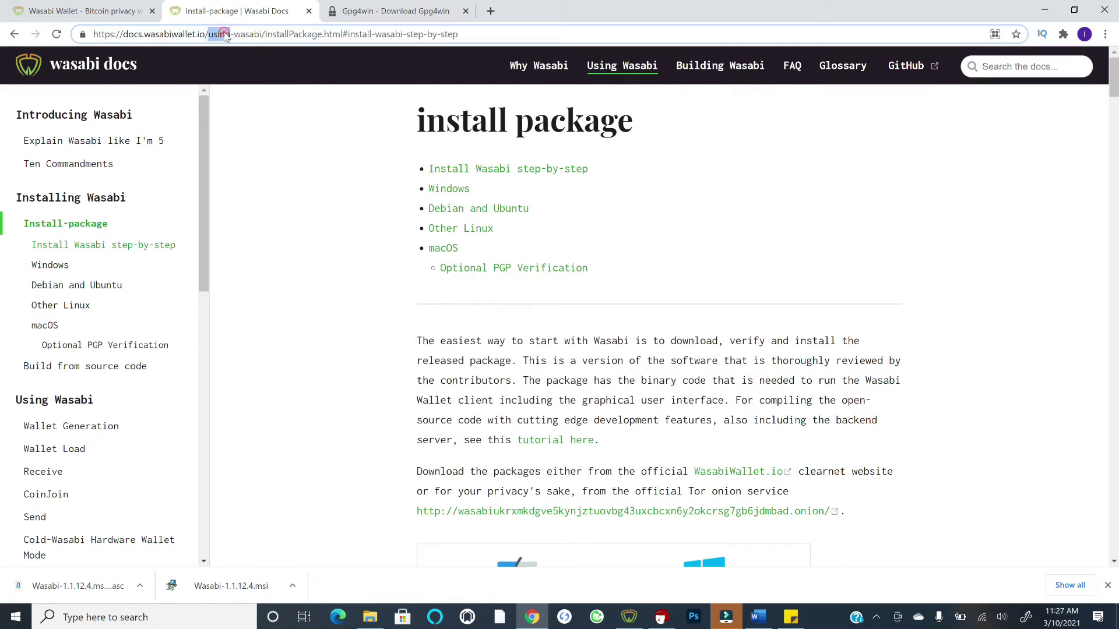
pyautogui.click(224, 34)
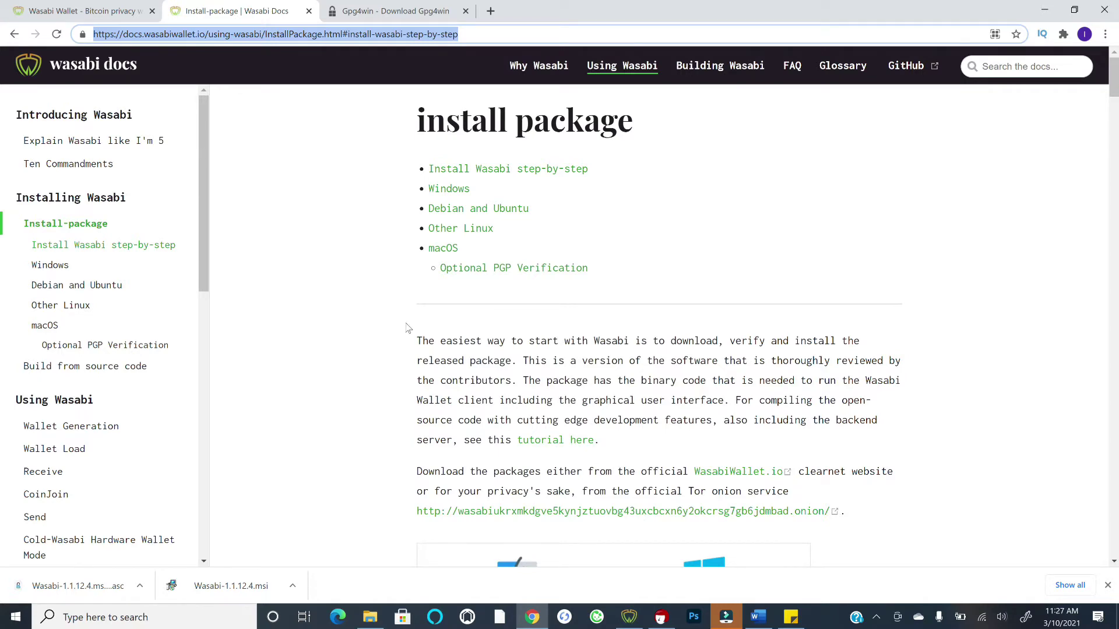
pyautogui.scroll(-6, 408, 328)
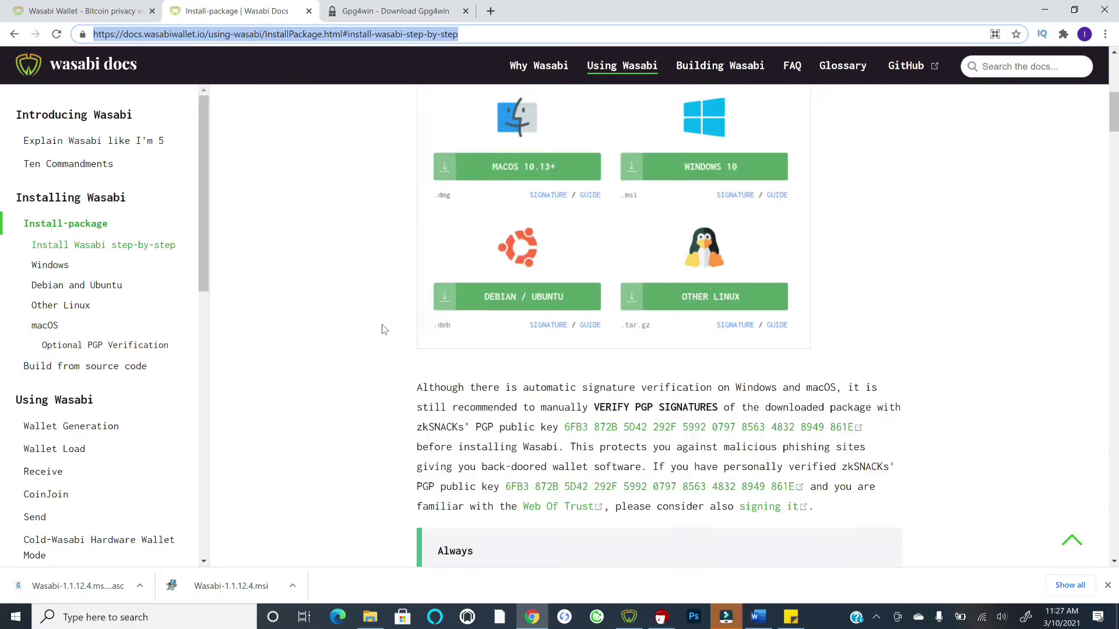
pyautogui.scroll(-2, 376, 328)
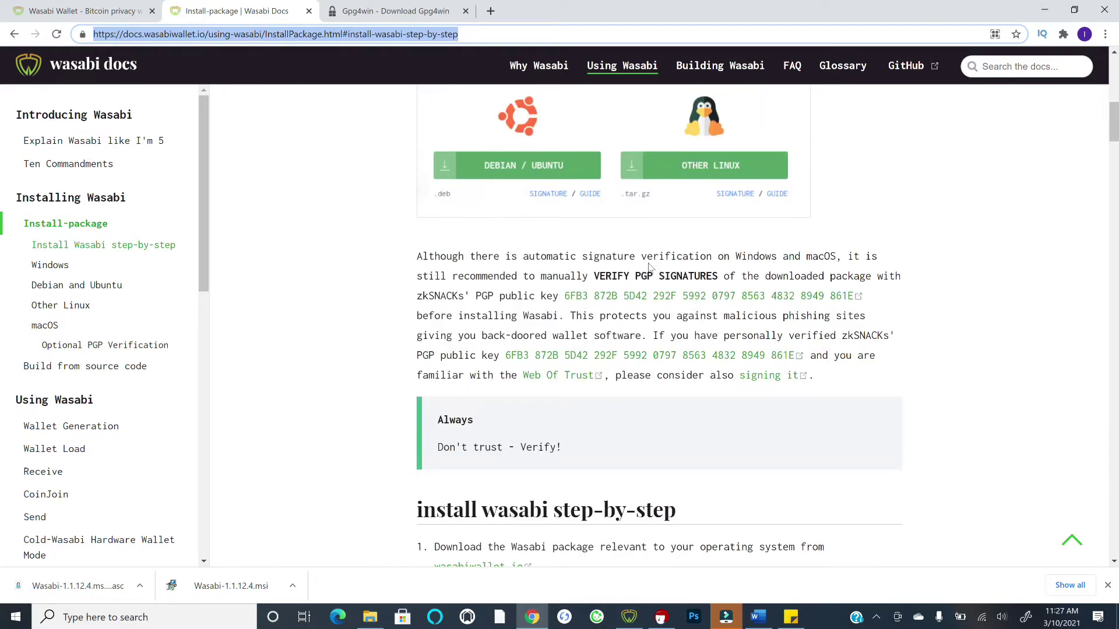
pyautogui.moveTo(416, 256); pyautogui.dragTo(835, 257)
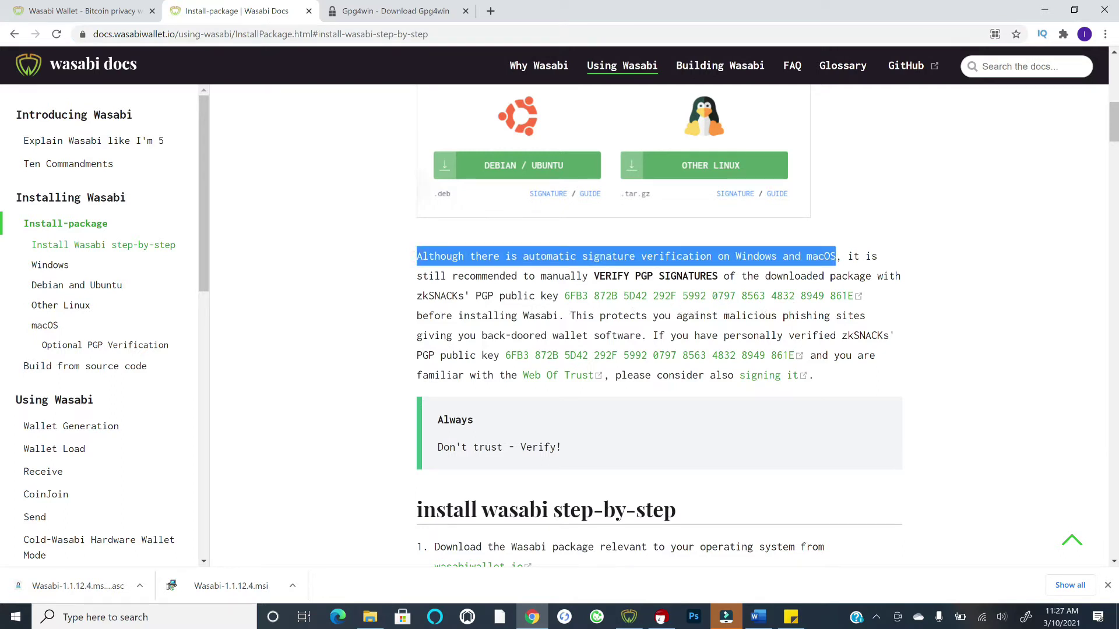
pyautogui.moveTo(416, 276); pyautogui.dragTo(718, 277)
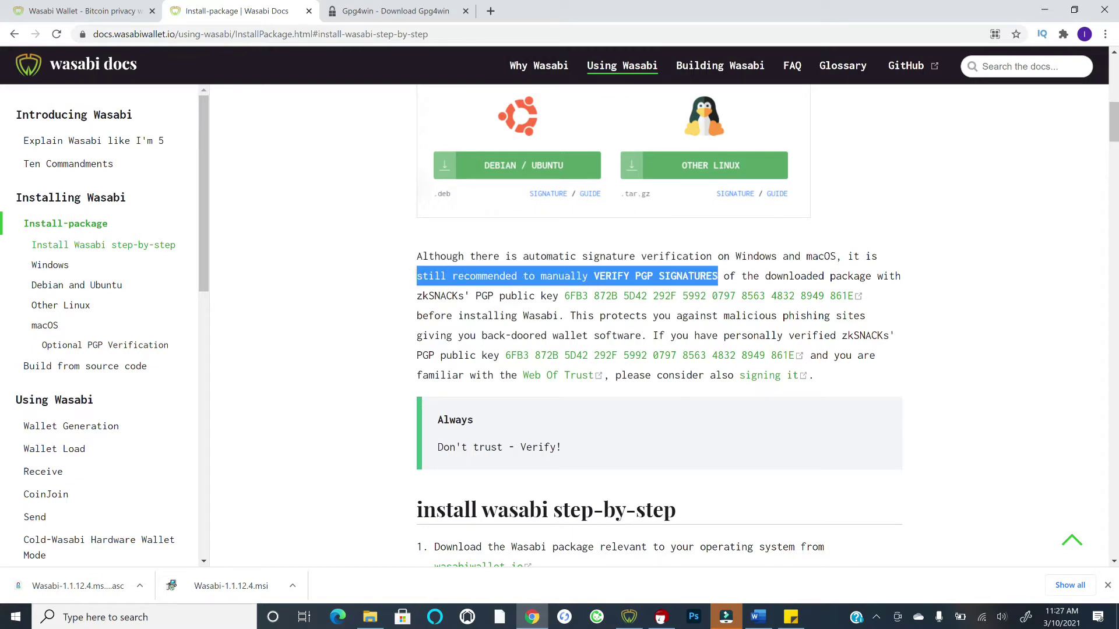
pyautogui.click(725, 284)
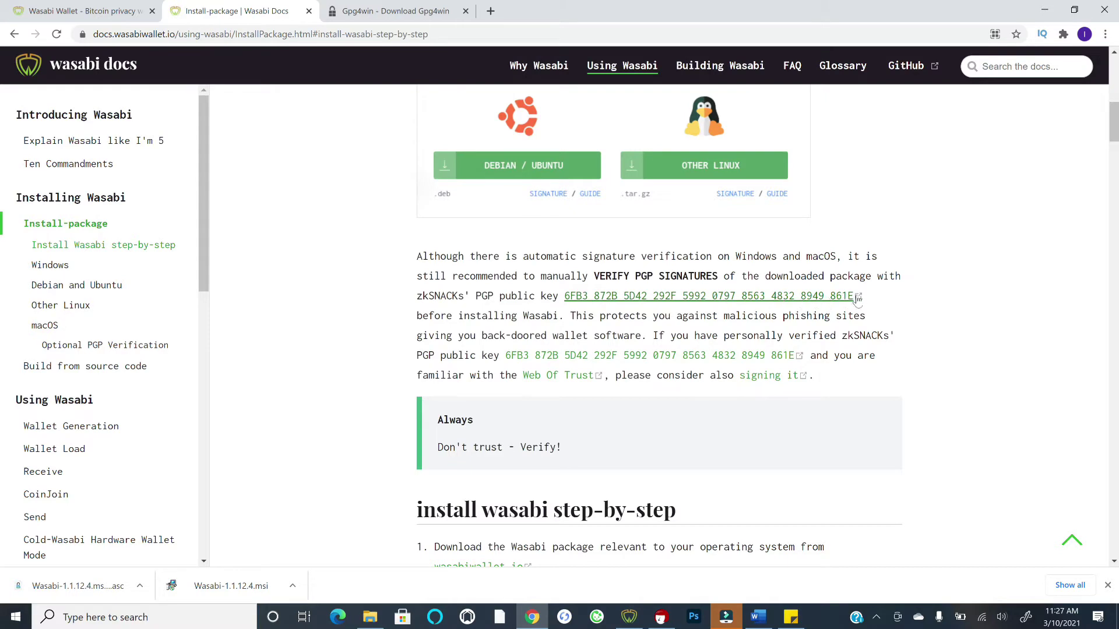
# - Open zkSNACKs' PGP public key from the documentation and display PGP.txt as raw text
pyautogui.click(667, 298)
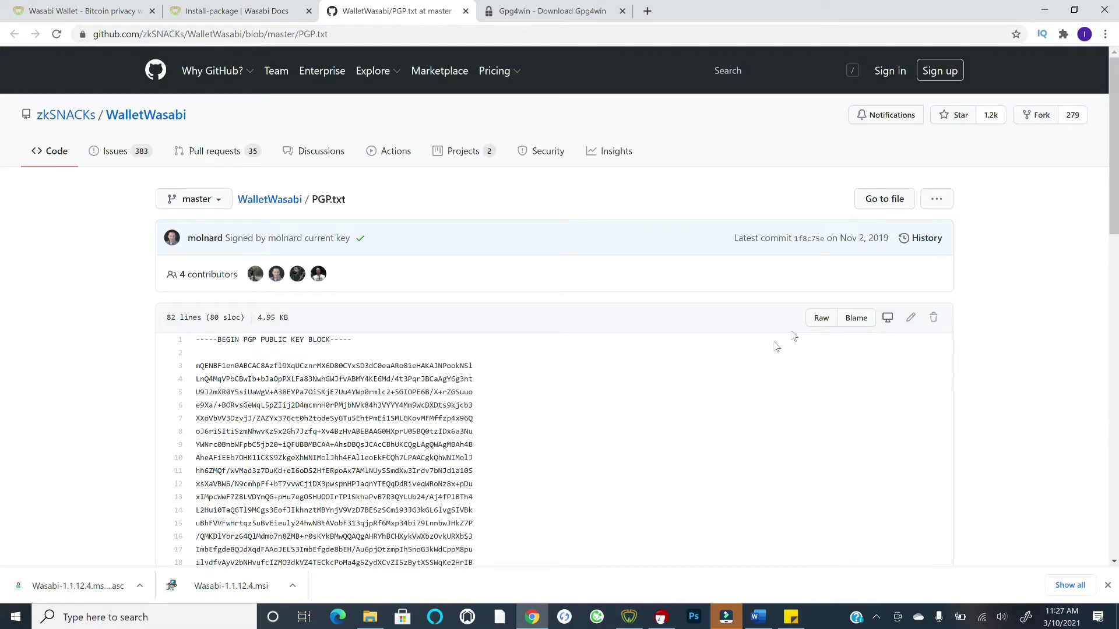
pyautogui.click(821, 318)
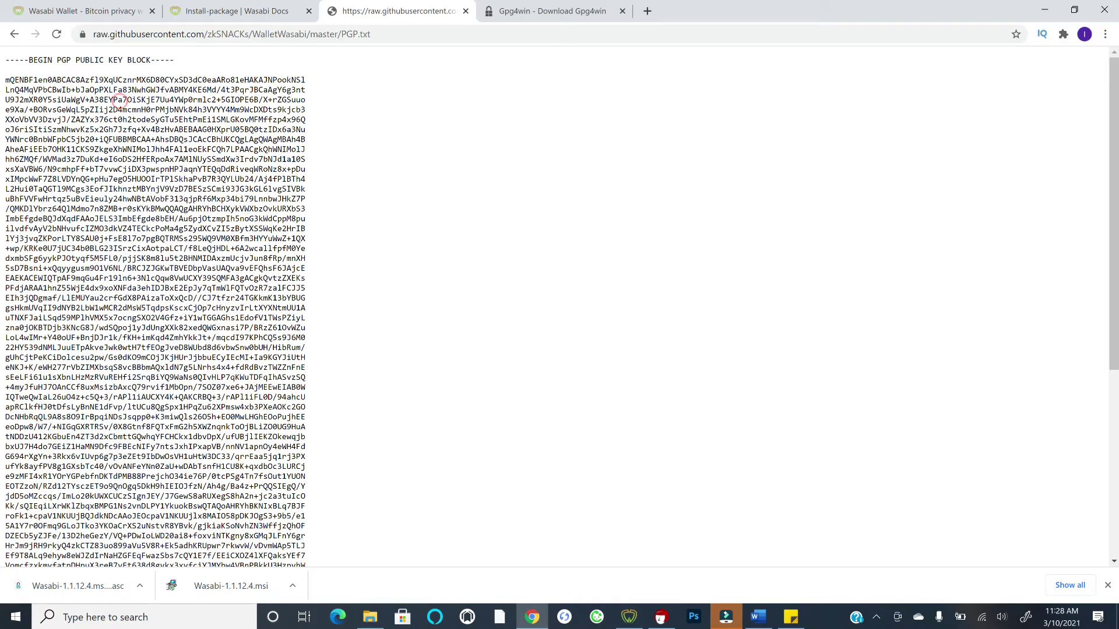
pyautogui.moveTo(6, 60); pyautogui.dragTo(405, 436)
pyautogui.click(405, 436)
# - Try to save the raw key page as the text document PGP in the Downloads folder, declining to replace the existing file
pyautogui.click(1106, 36)
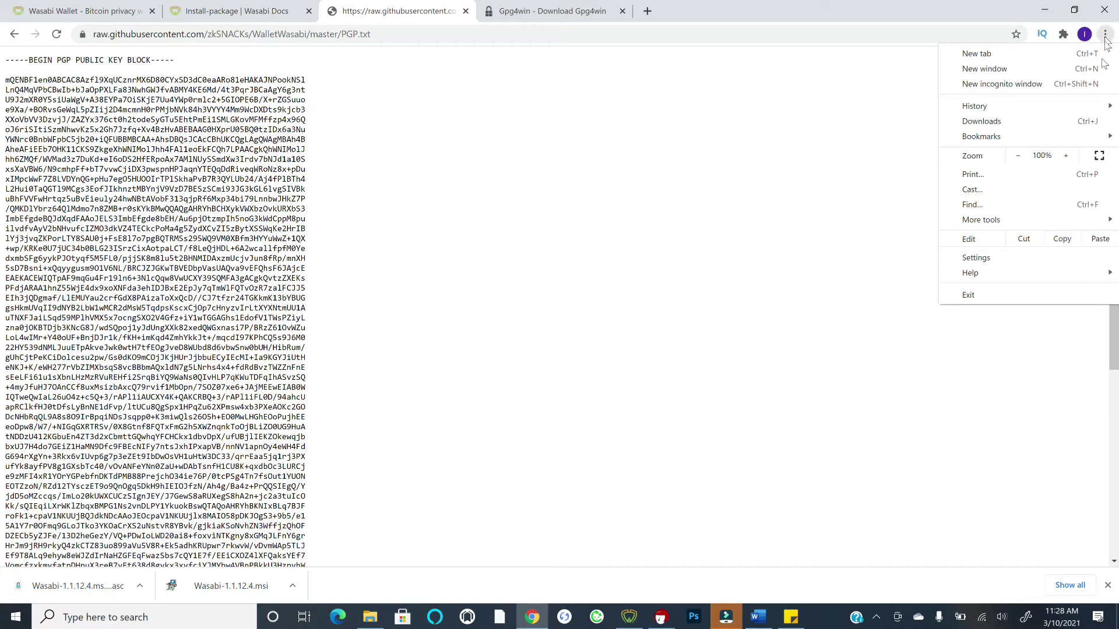
pyautogui.moveTo(1015, 221)
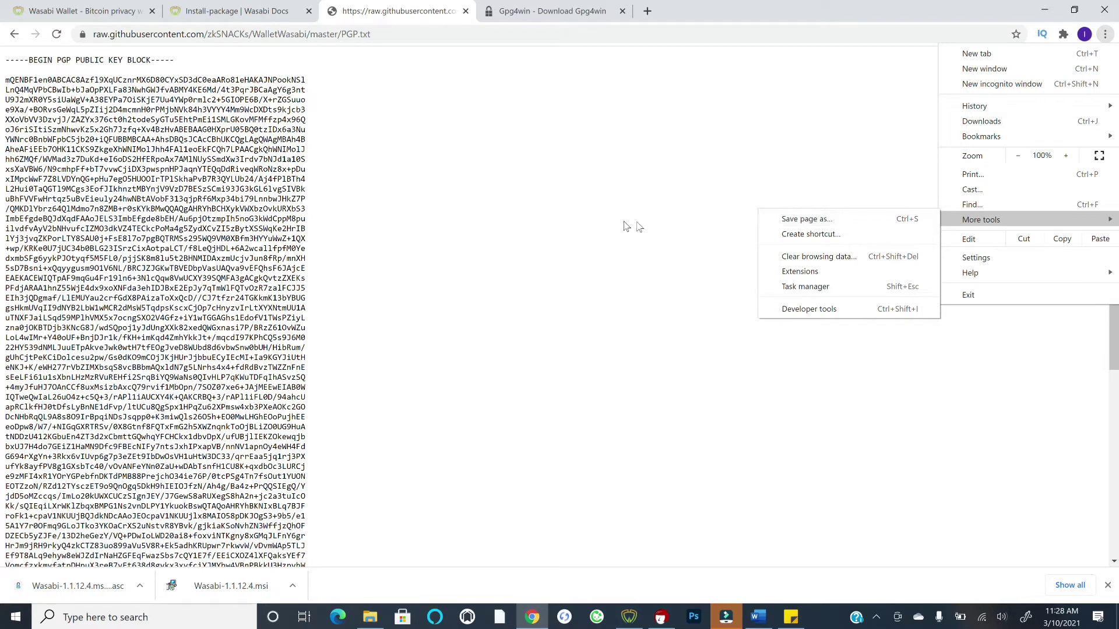
pyautogui.click(799, 221)
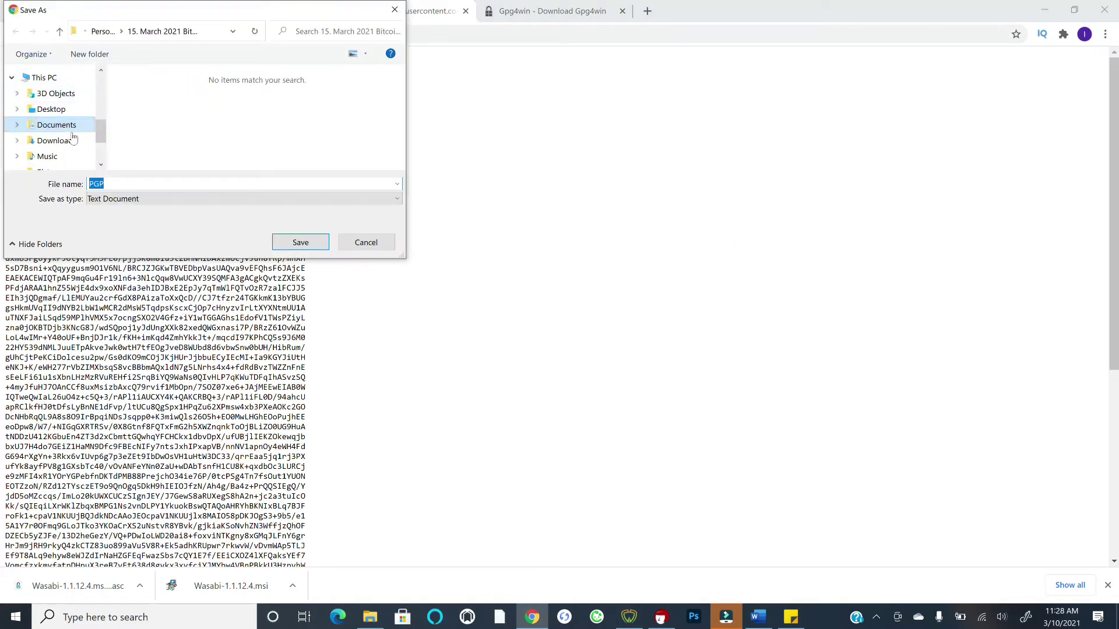
pyautogui.click(58, 141)
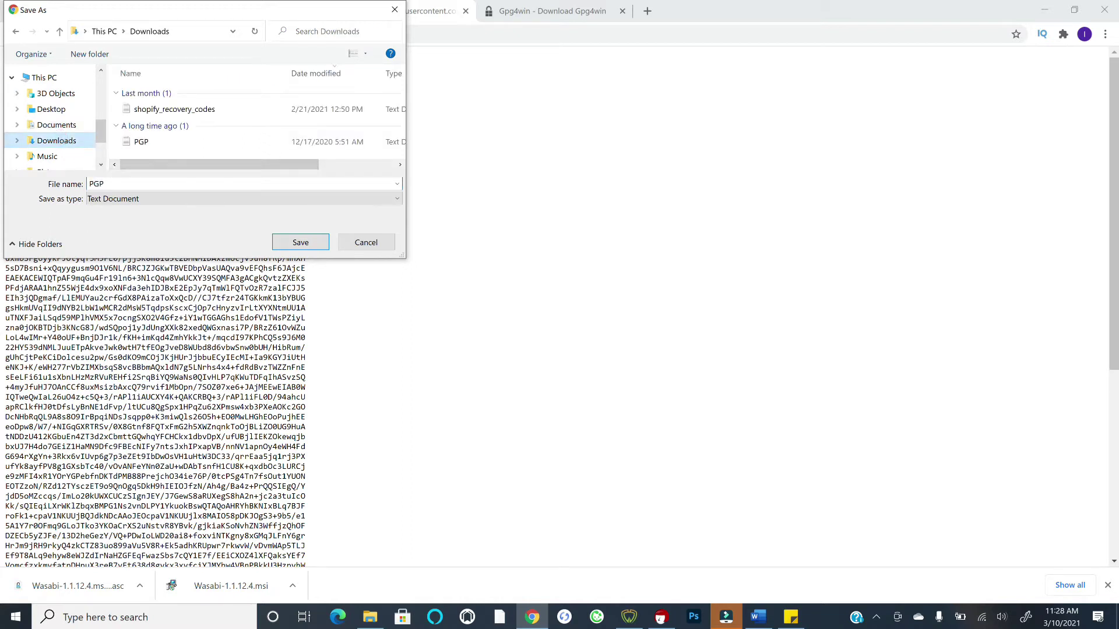
pyautogui.click(300, 242)
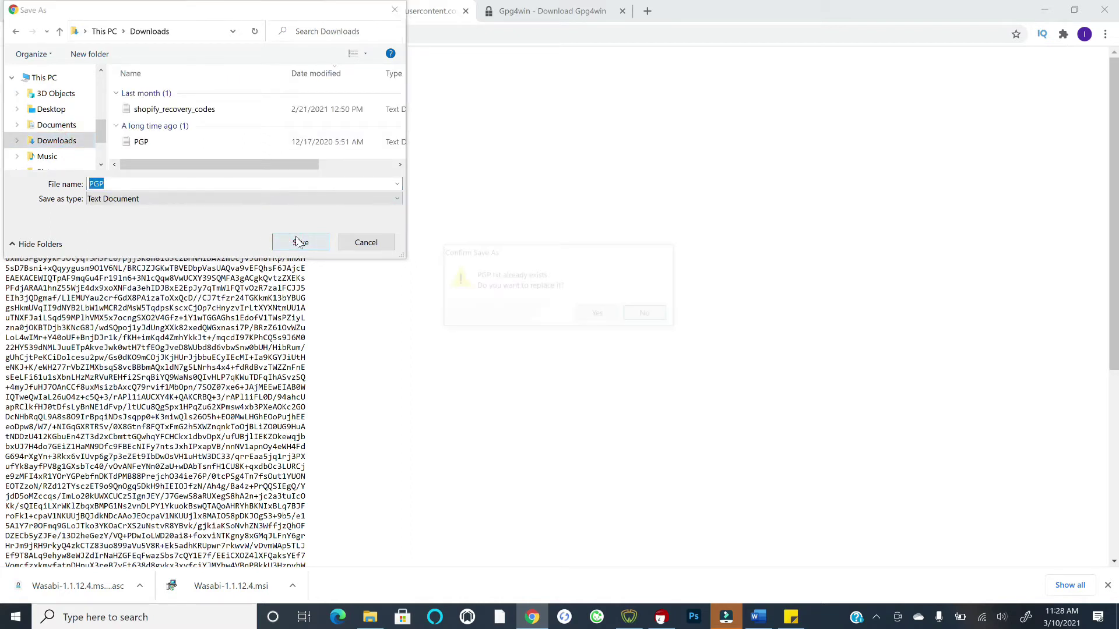
pyautogui.click(647, 314)
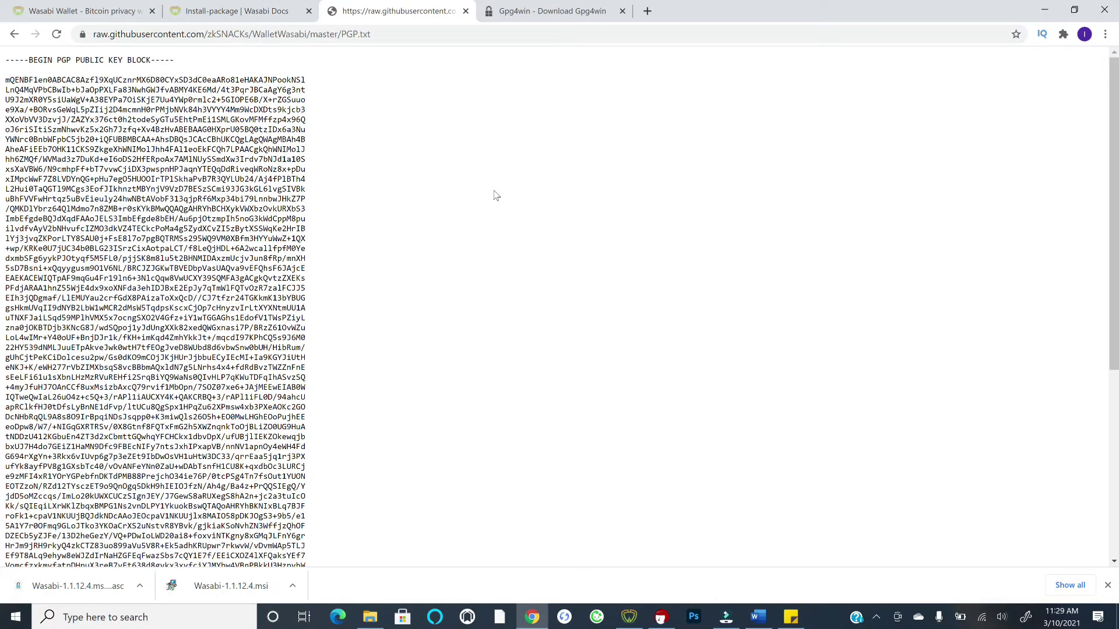
# - Revisit the wallet's signature link, the downloaded files, the Gpg4win page, the documentation's public key link and the raw key
pyautogui.click(99, 12)
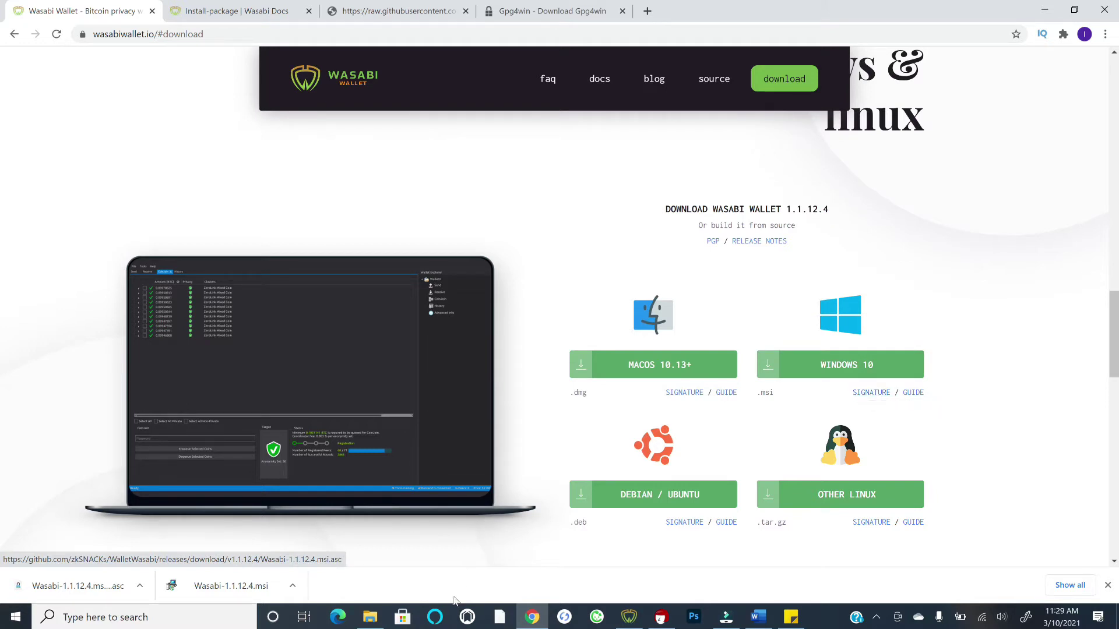
pyautogui.click(370, 617)
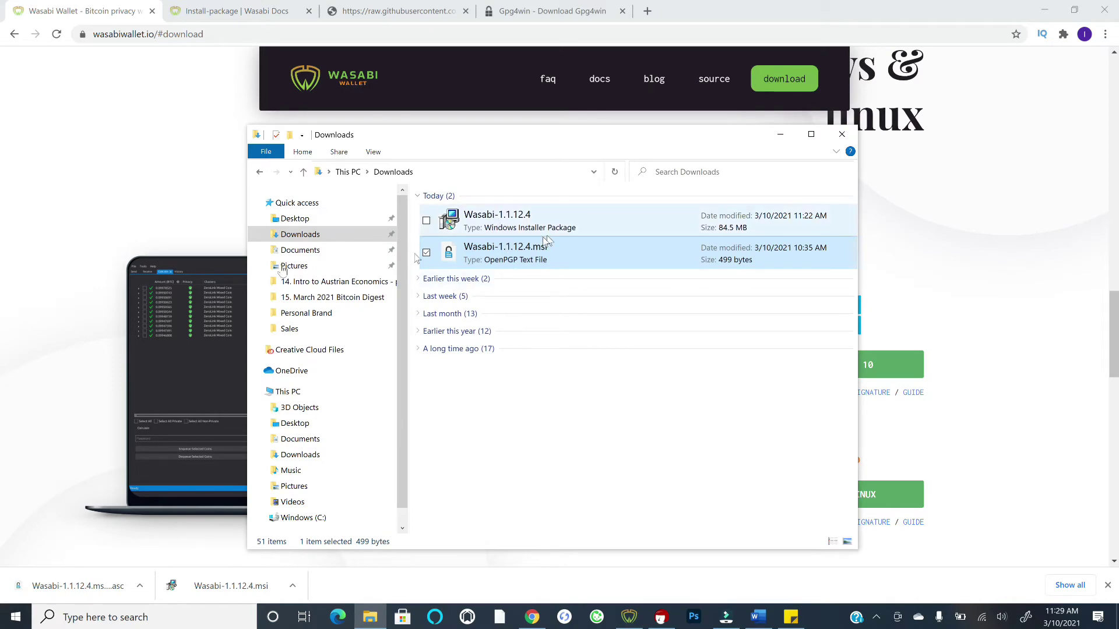
pyautogui.click(81, 288)
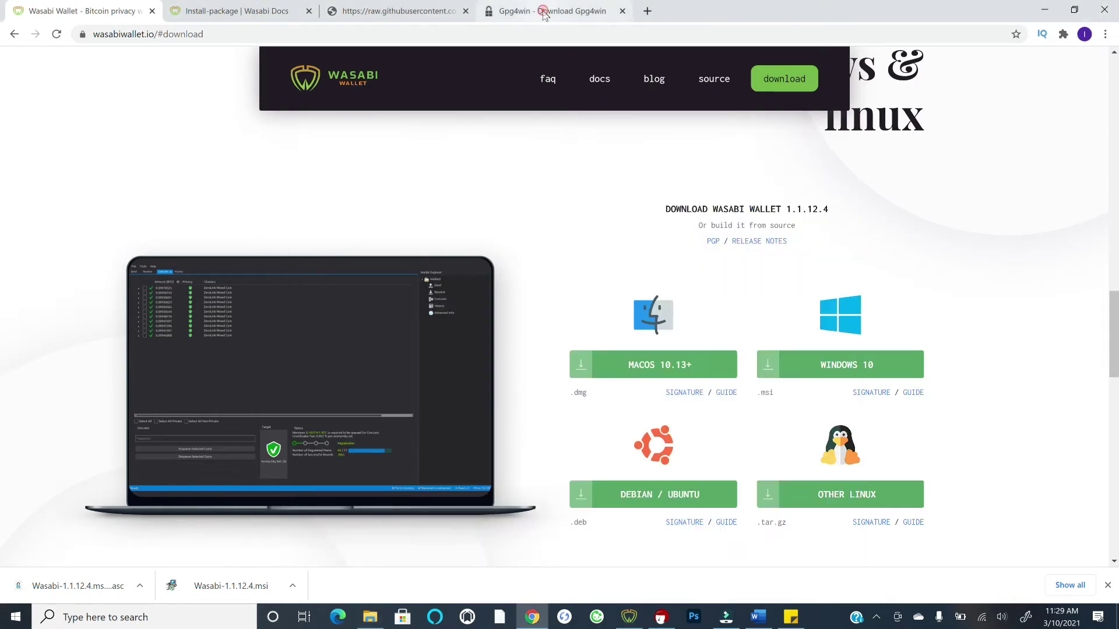
pyautogui.click(544, 14)
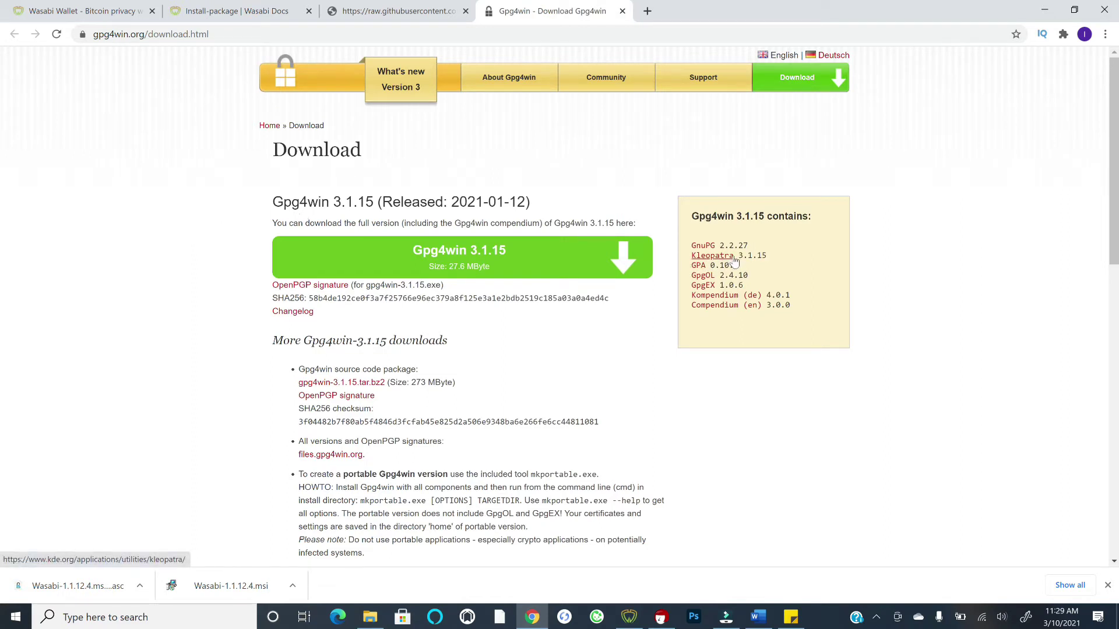
pyautogui.click(242, 11)
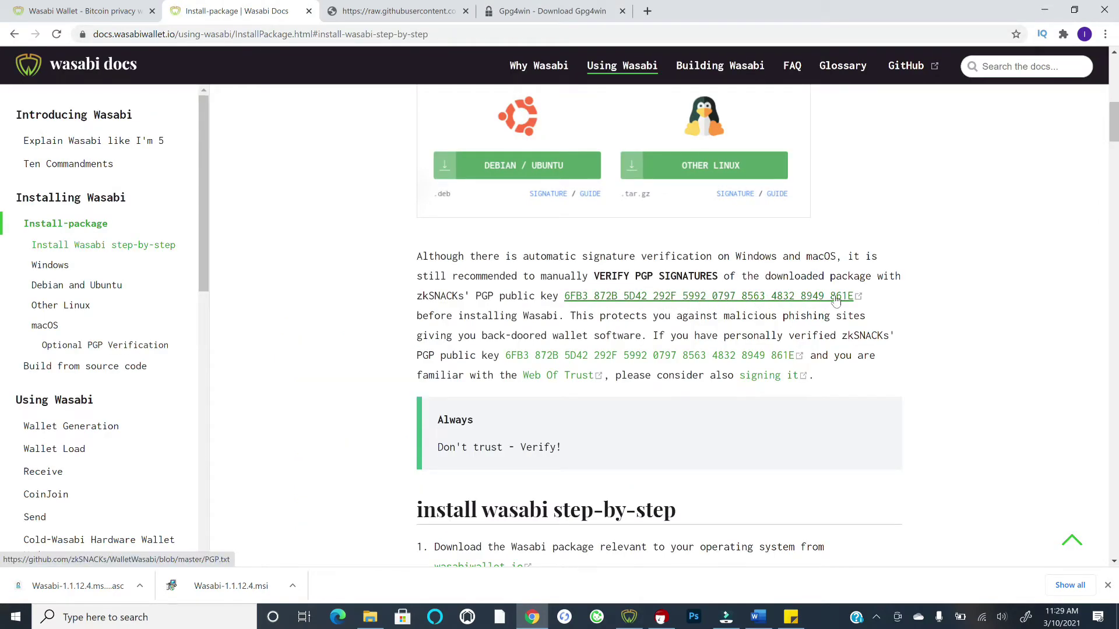
pyautogui.click(364, 12)
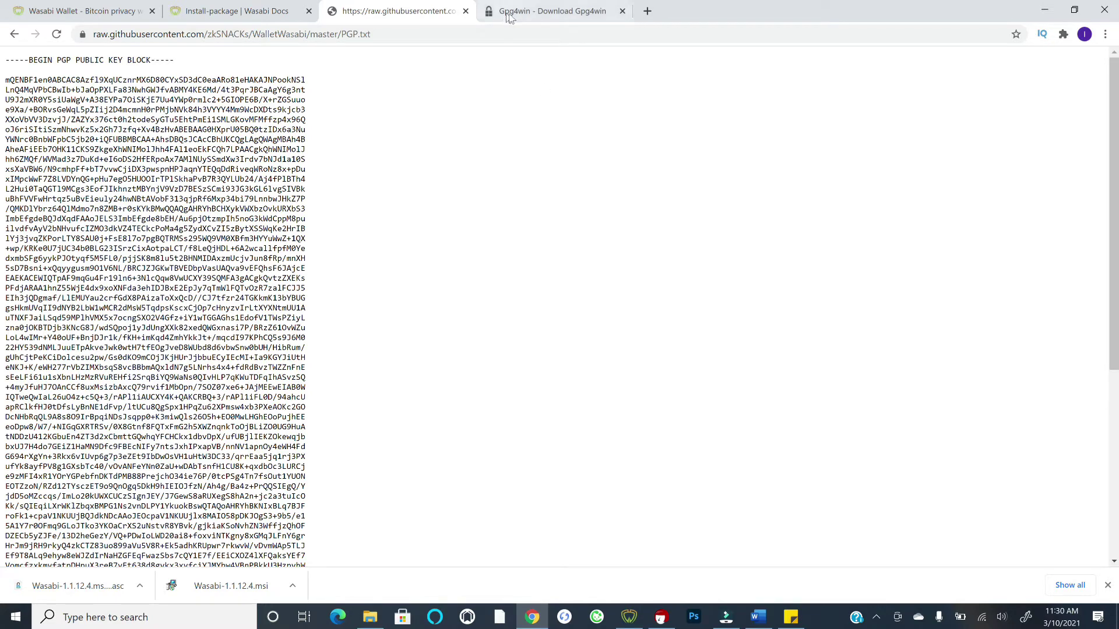
# - Switch to Kleopatra and place its window over the middle of the raw key page
pyautogui.click(662, 617)
pyautogui.moveTo(379, 196); pyautogui.dragTo(612, 151)
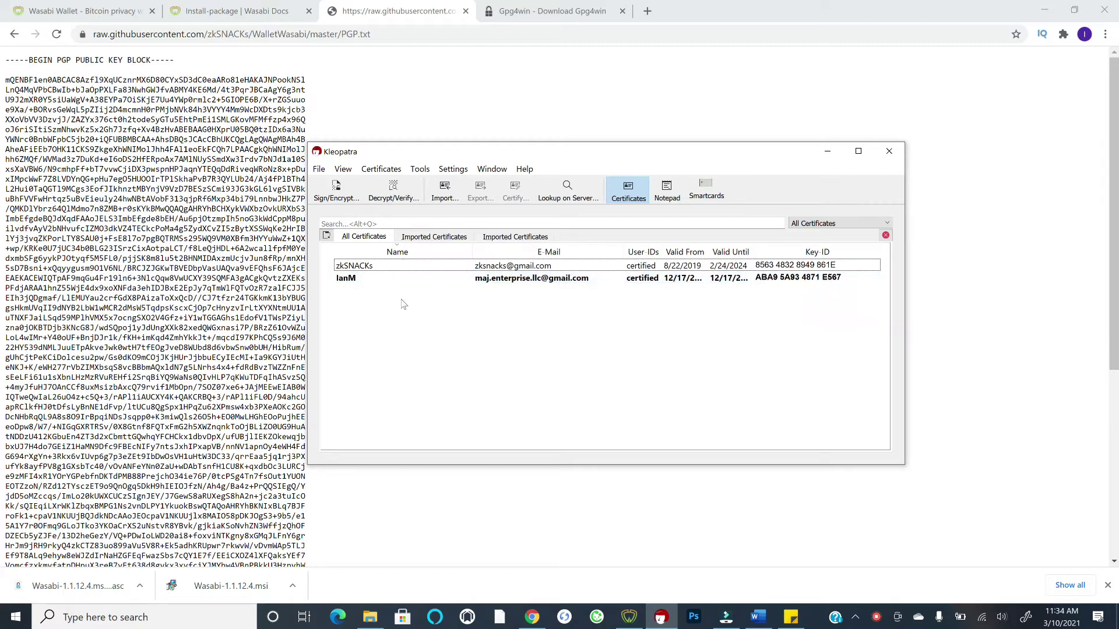
pyautogui.click(319, 171)
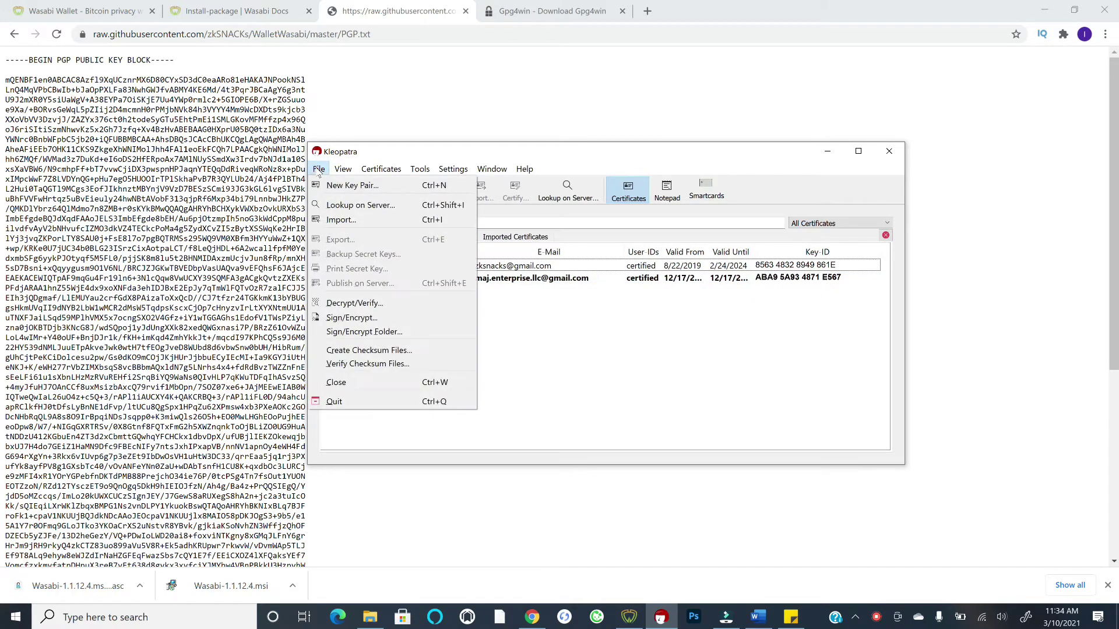
pyautogui.click(366, 186)
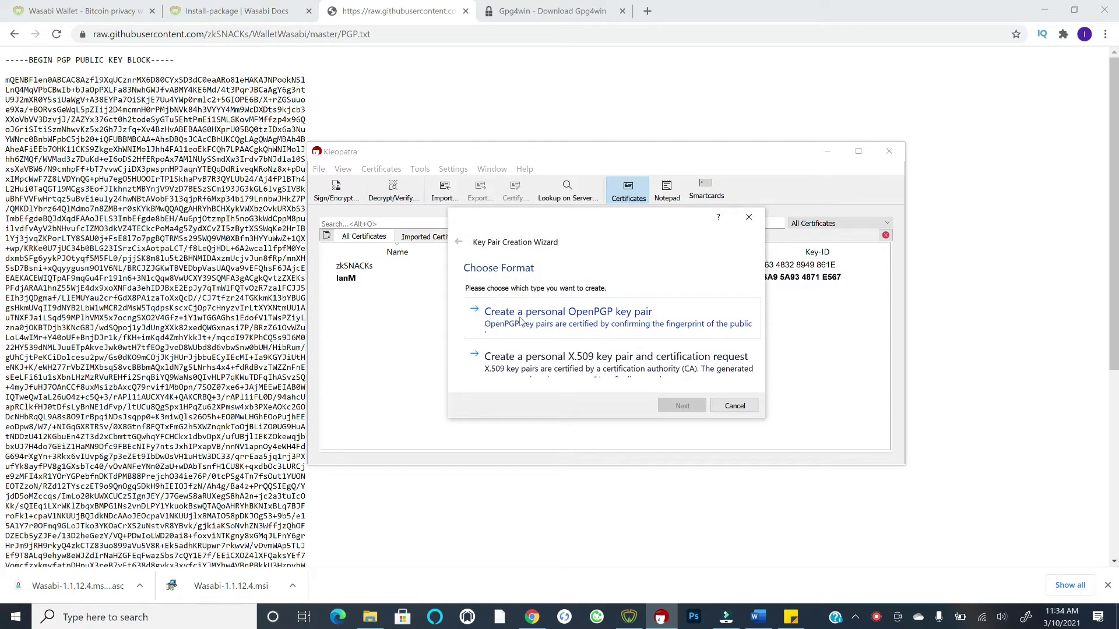
pyautogui.click(563, 320)
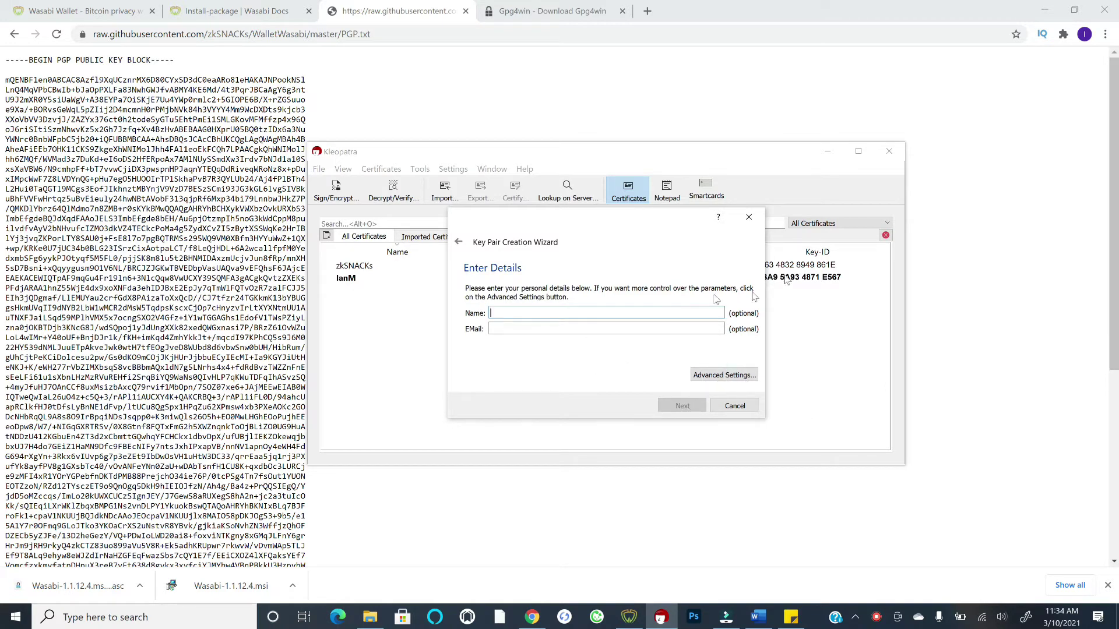
pyautogui.click(730, 407)
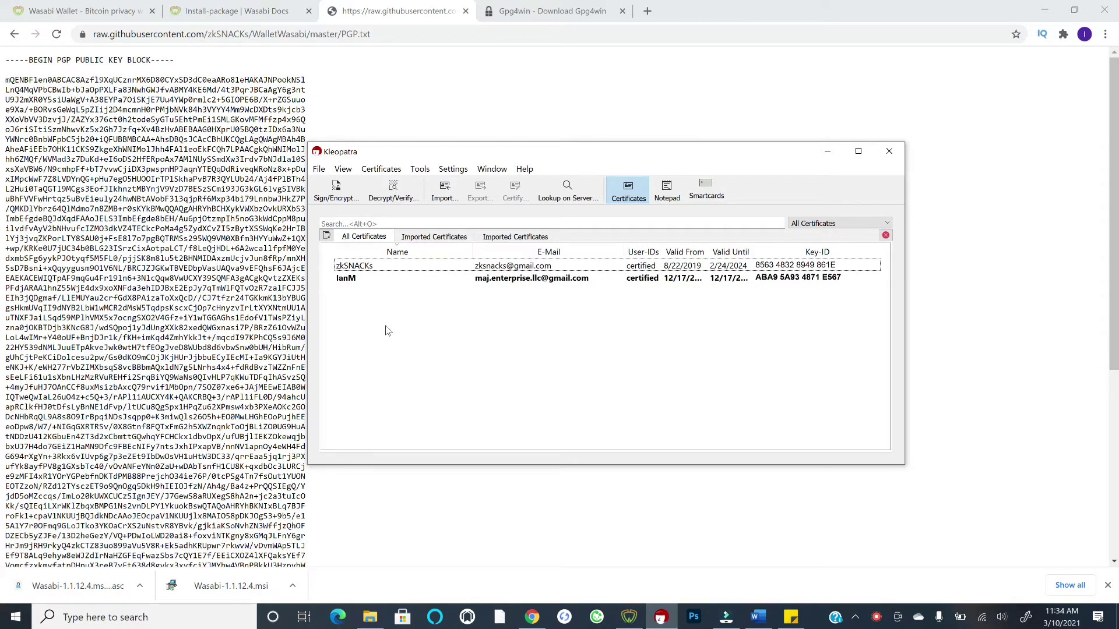
# - Import the zkSNACKs public key from the PGP text document in Downloads, with the file filter set to Any files
pyautogui.click(444, 192)
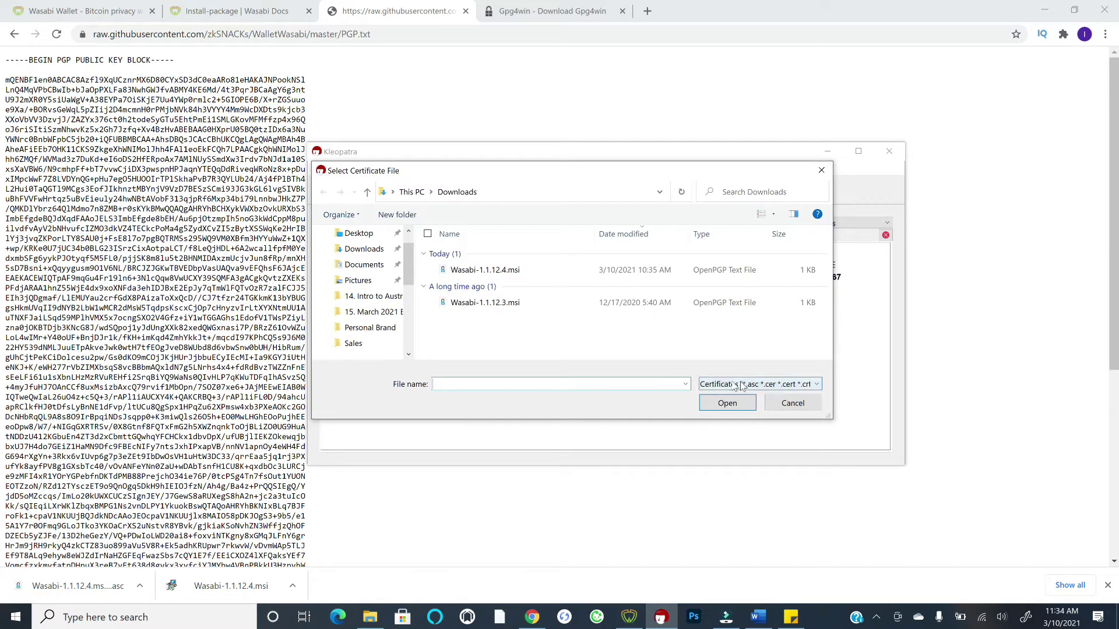
pyautogui.click(717, 386)
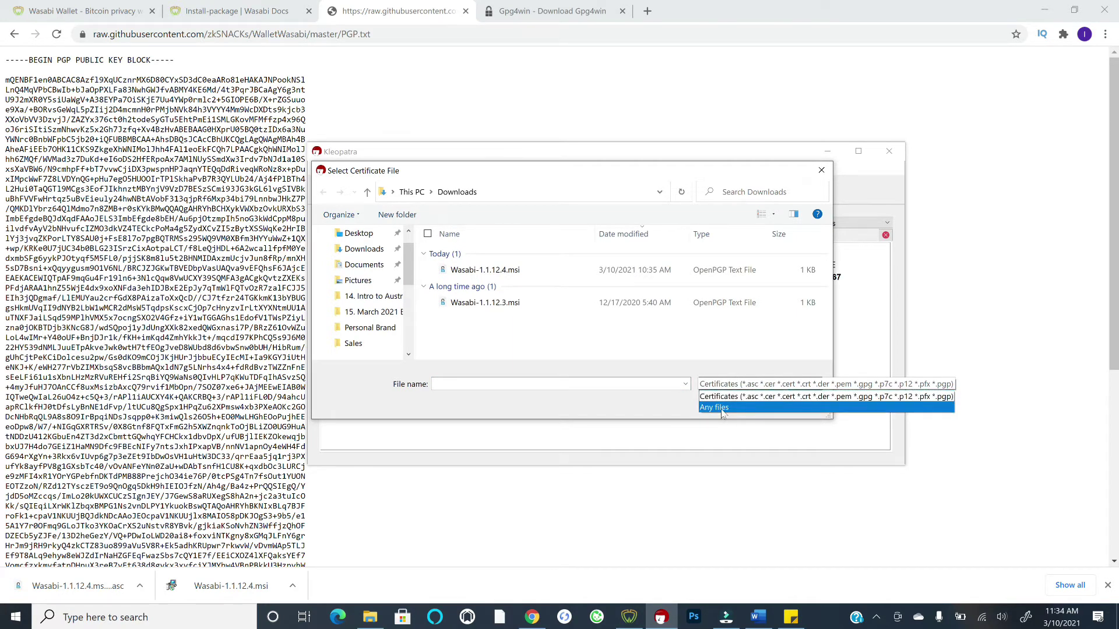
pyautogui.click(721, 408)
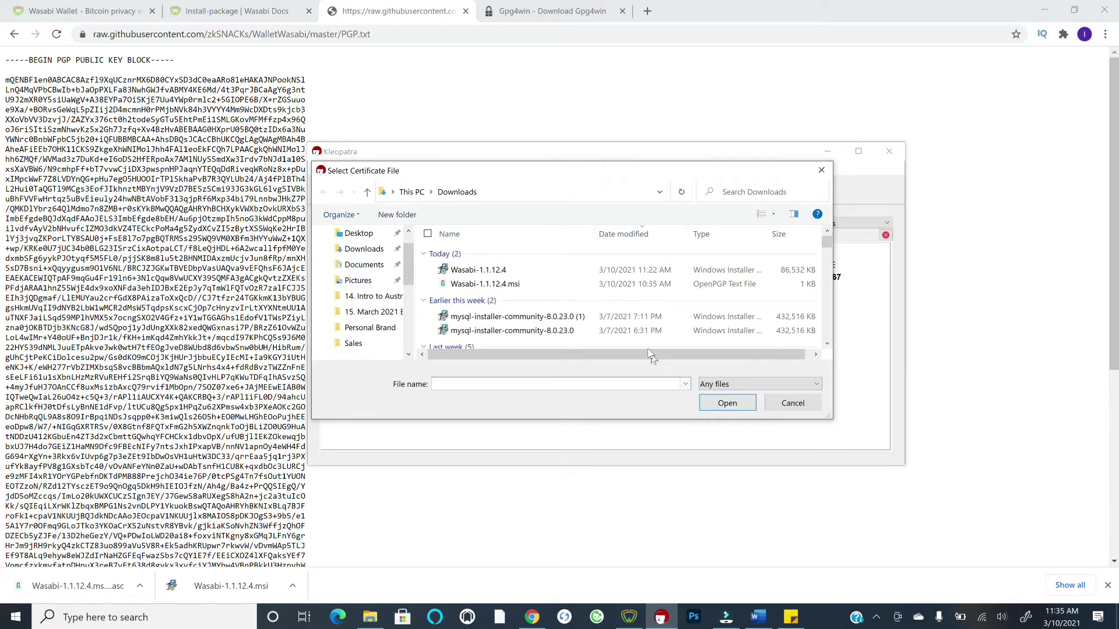
pyautogui.scroll(-3, 492, 290)
pyautogui.scroll(-5, 492, 290)
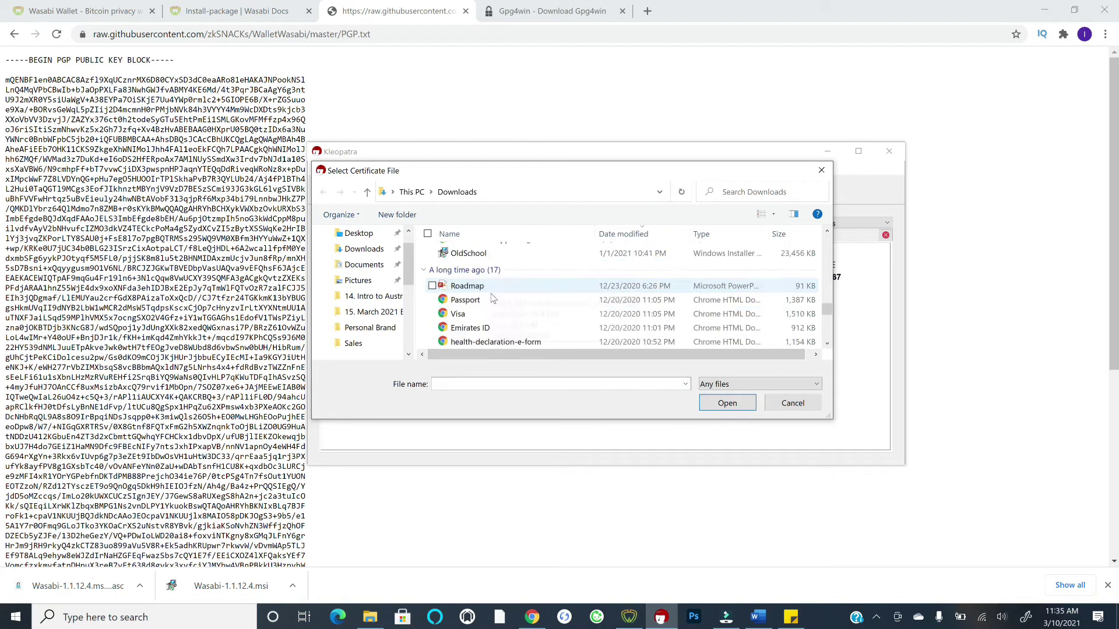
pyautogui.click(460, 259)
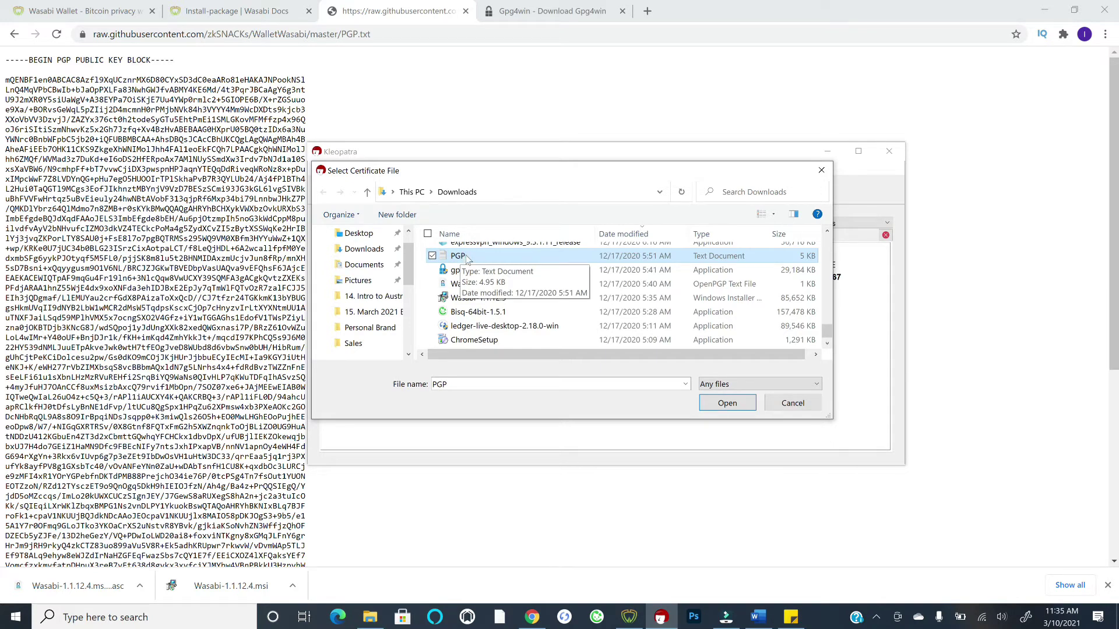
pyautogui.click(726, 403)
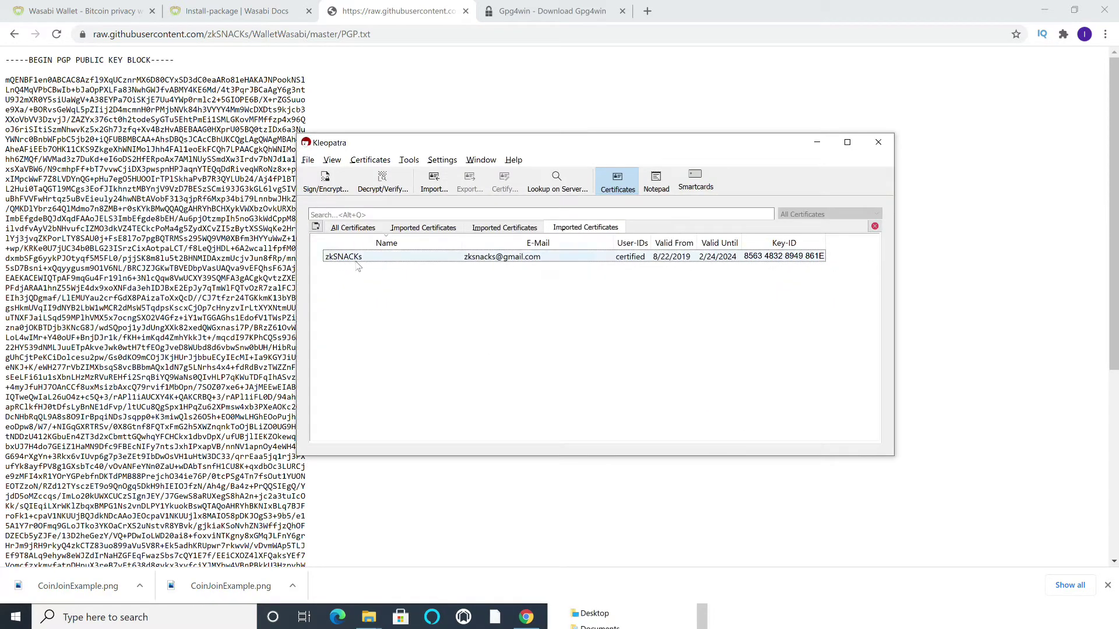
# - Compare the imported zkSNACKs certificate's key ID with the public key fingerprint in the Wasabi documentation, and check that page's web address
pyautogui.moveTo(380, 259)
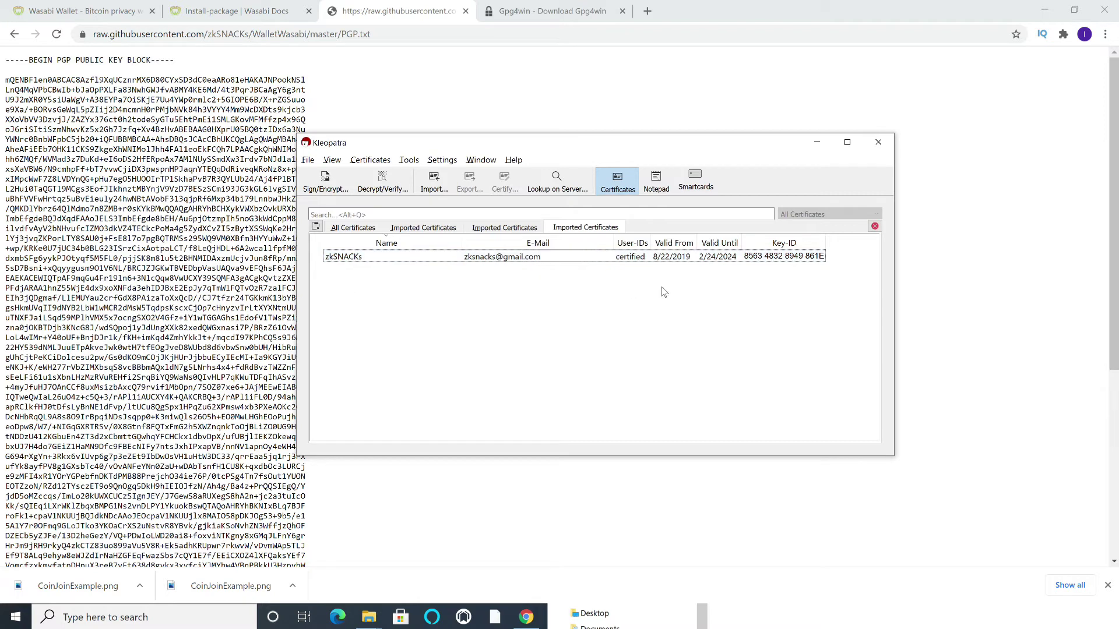
pyautogui.click(270, 13)
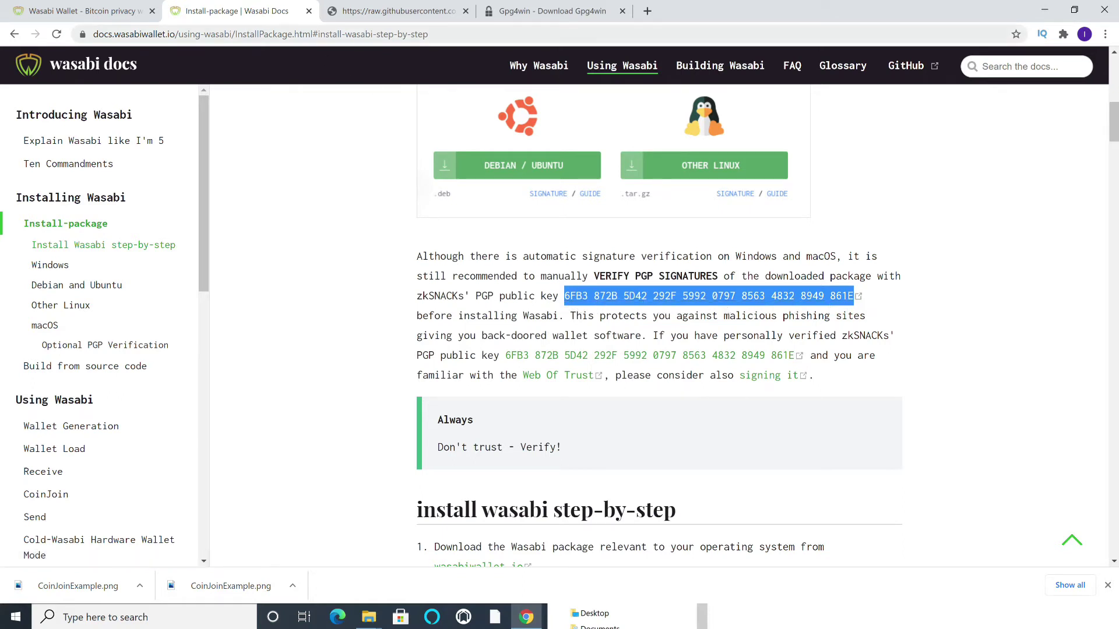
pyautogui.click(268, 35)
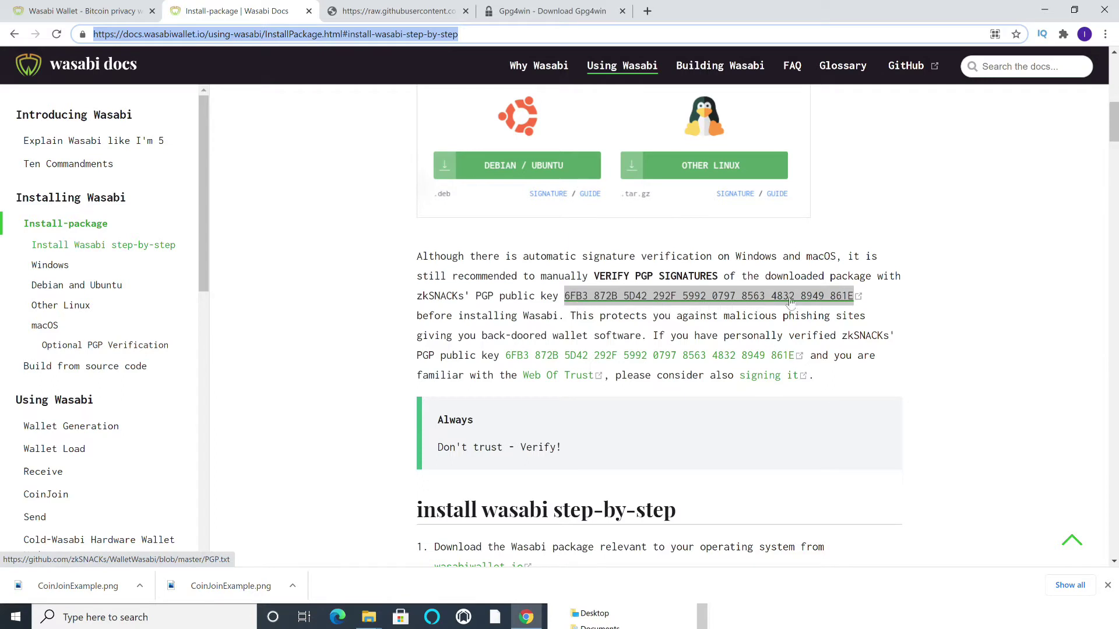
pyautogui.click(866, 307)
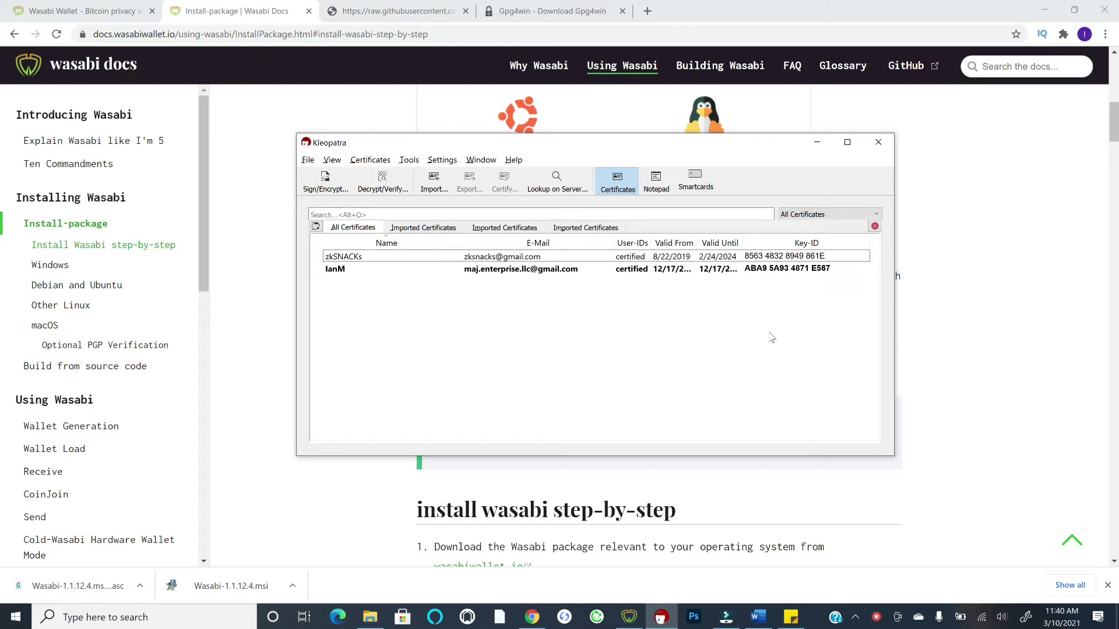
# - Verify the downloaded wallet package in Kleopatra using the signature file Wasabi-1.1.12.4.msi, read the verification result and close it
pyautogui.click(374, 187)
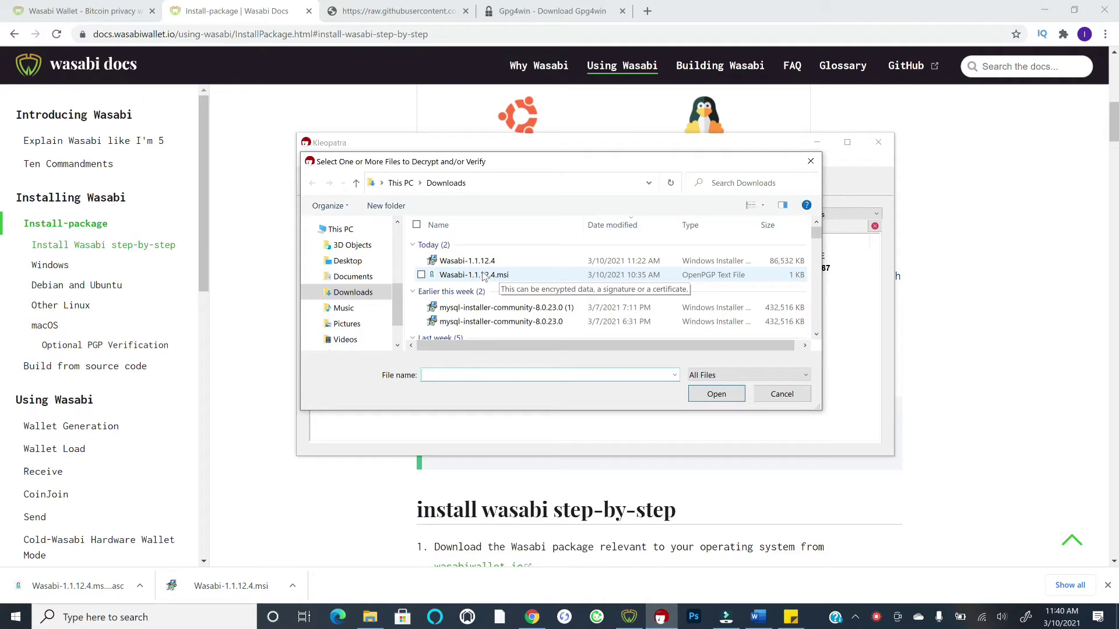
pyautogui.click(484, 276)
pyautogui.click(717, 394)
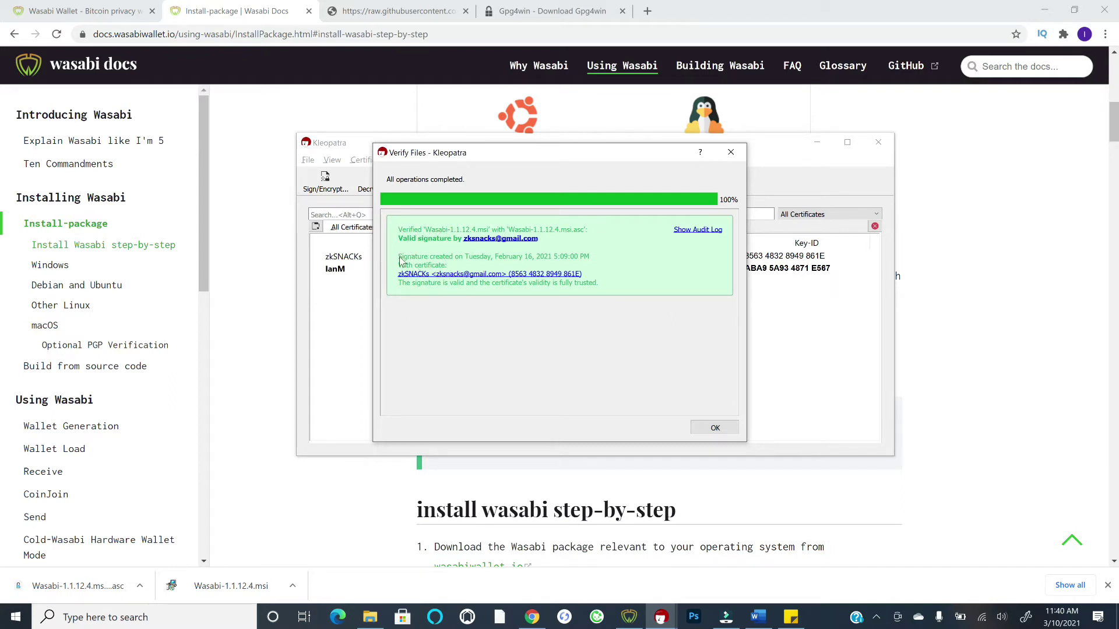
pyautogui.moveTo(398, 284); pyautogui.dragTo(600, 286)
pyautogui.click(617, 294)
pyautogui.click(716, 429)
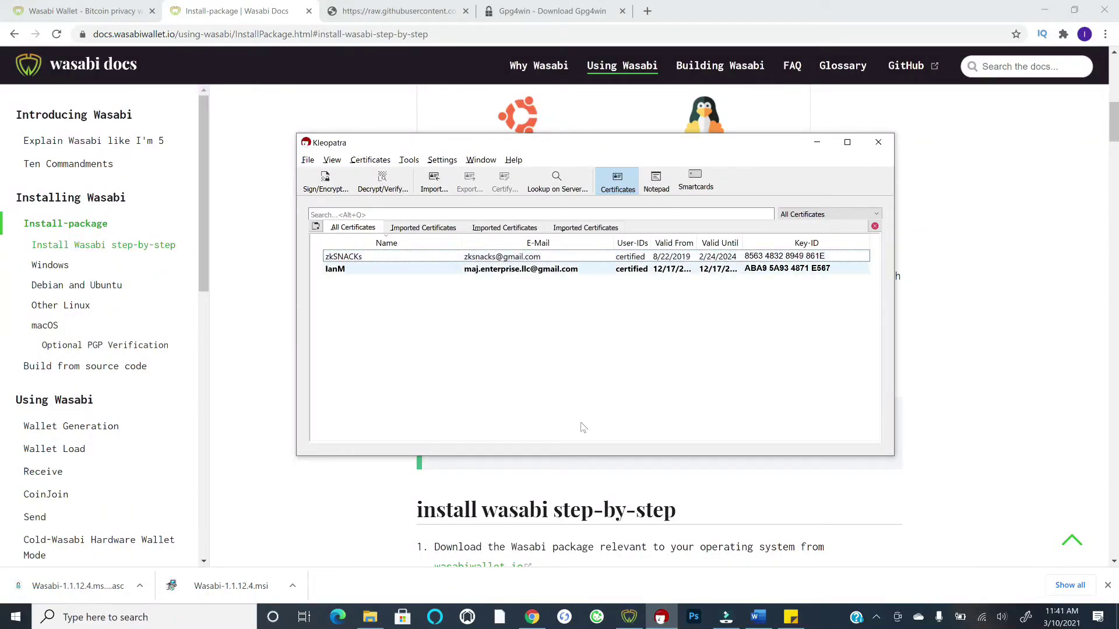
# - Select the Wasabi-1.1.12.4 installer package in the Downloads folder, and switch to Wasabi Wallet
pyautogui.hotkey('alt', 'Tab')
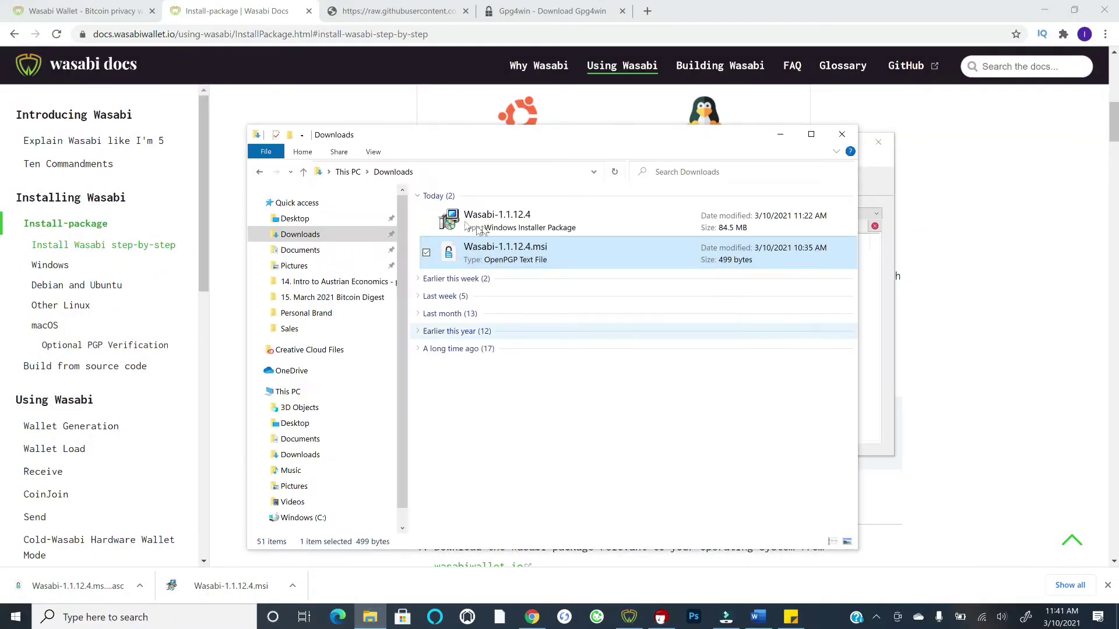
pyautogui.click(518, 217)
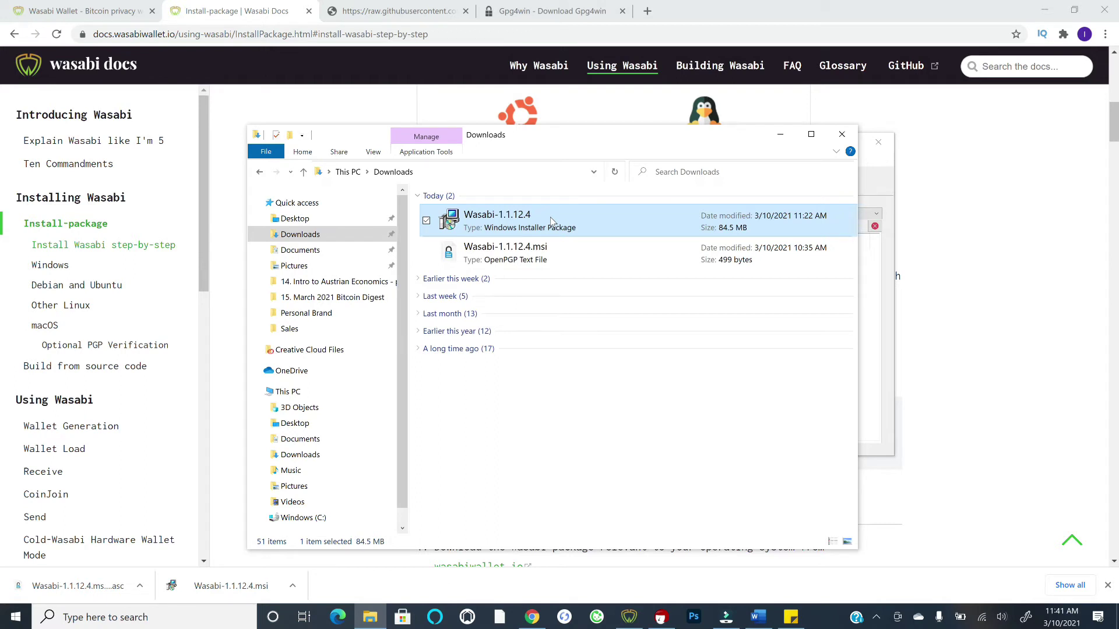
pyautogui.click(628, 619)
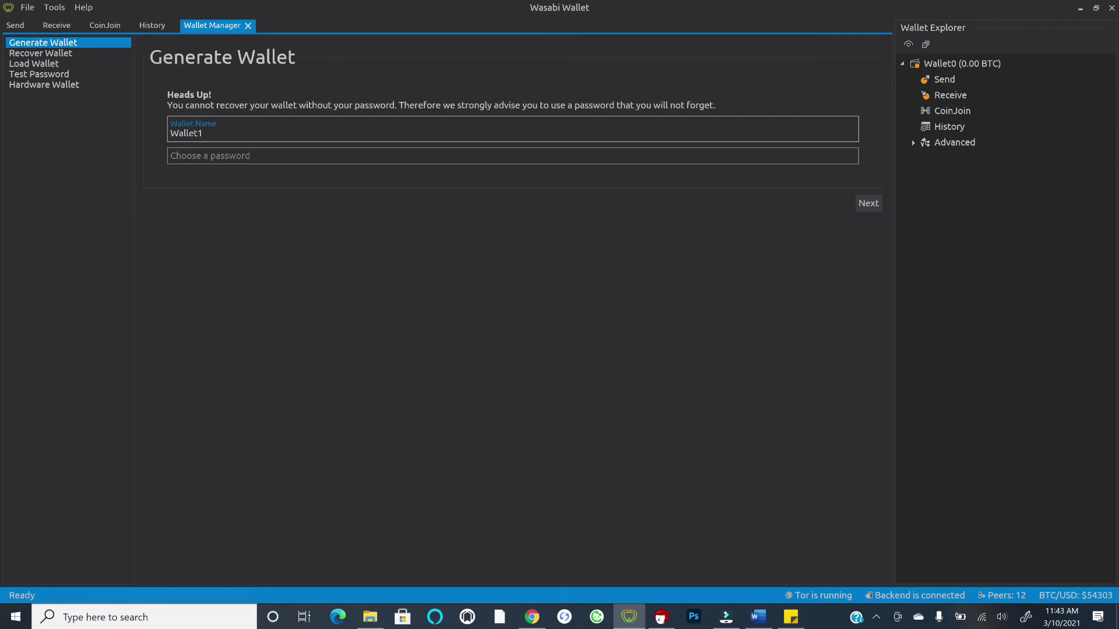
# - Generate the wallet Wallet1 with a chosen wallet password, acknowledging that the password and recovery words have been written down
pyautogui.click(944, 79)
pyautogui.click(196, 154)
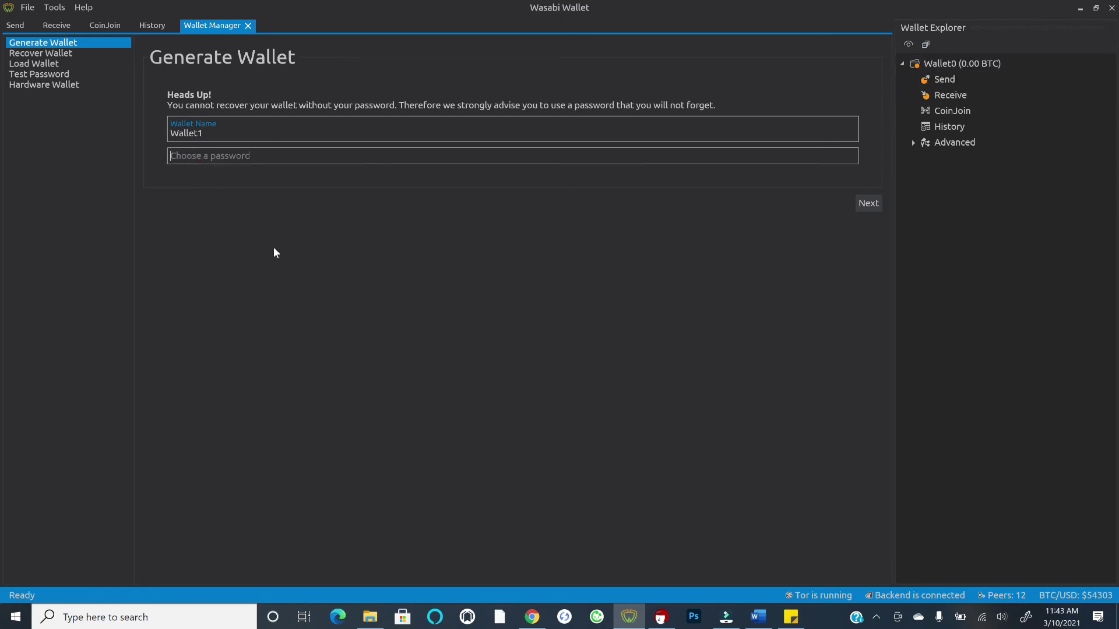
pyautogui.write('•••••••')
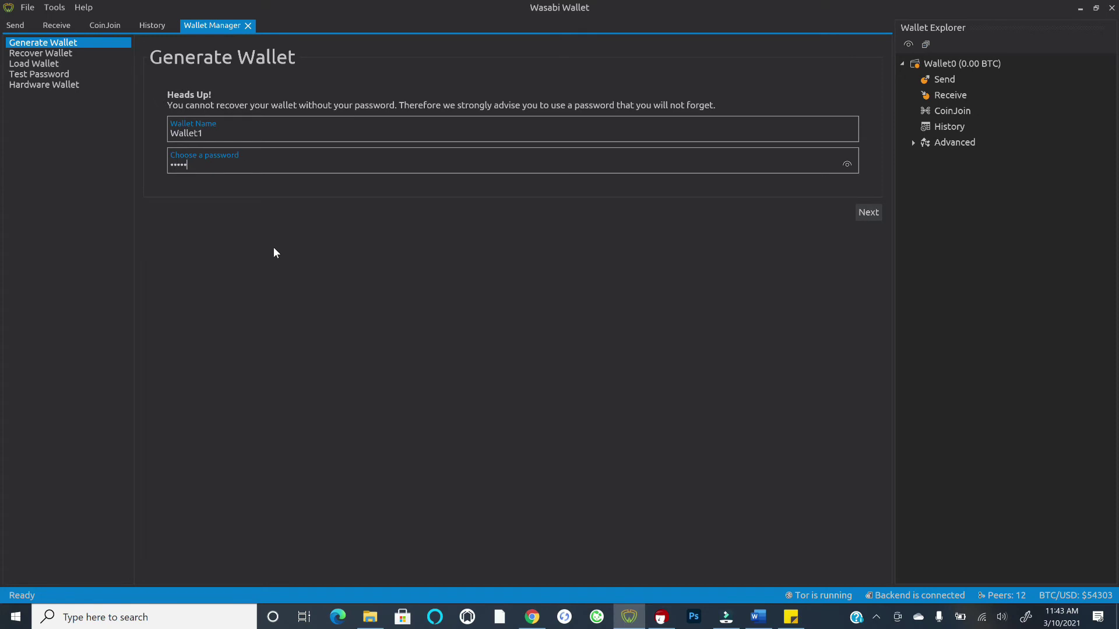
pyautogui.write('••••••')
pyautogui.click(865, 215)
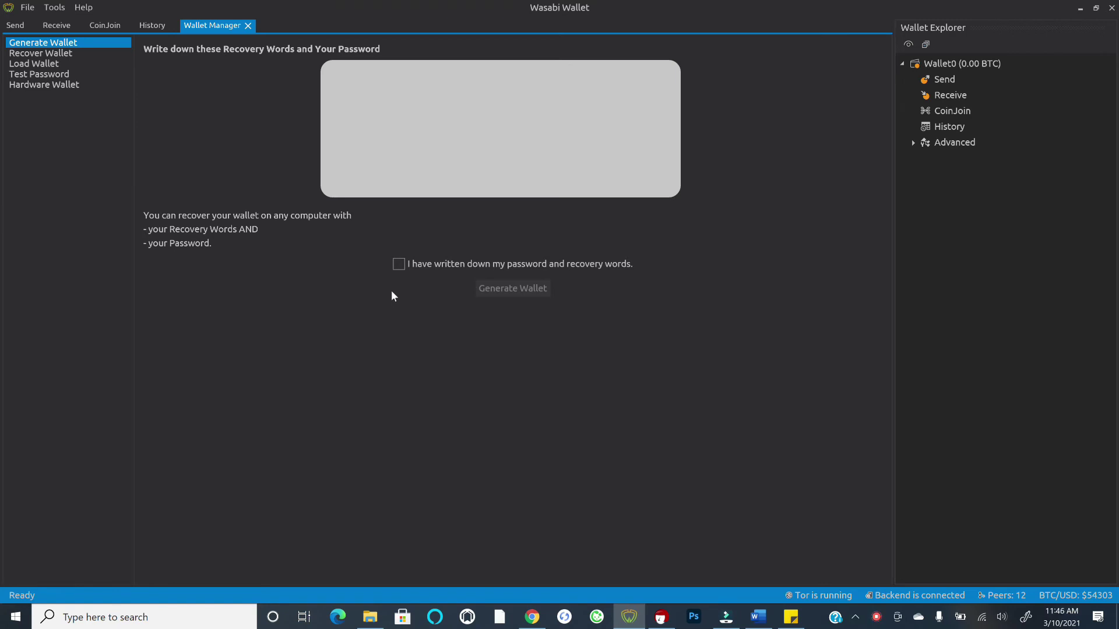
pyautogui.click(398, 264)
pyautogui.click(490, 290)
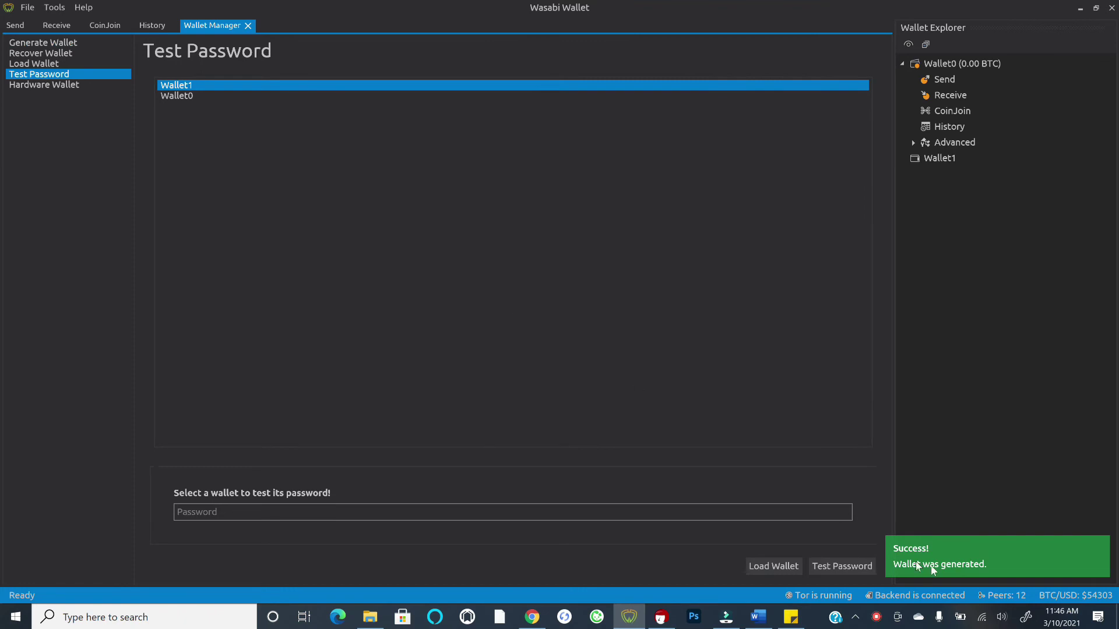
pyautogui.click(970, 541)
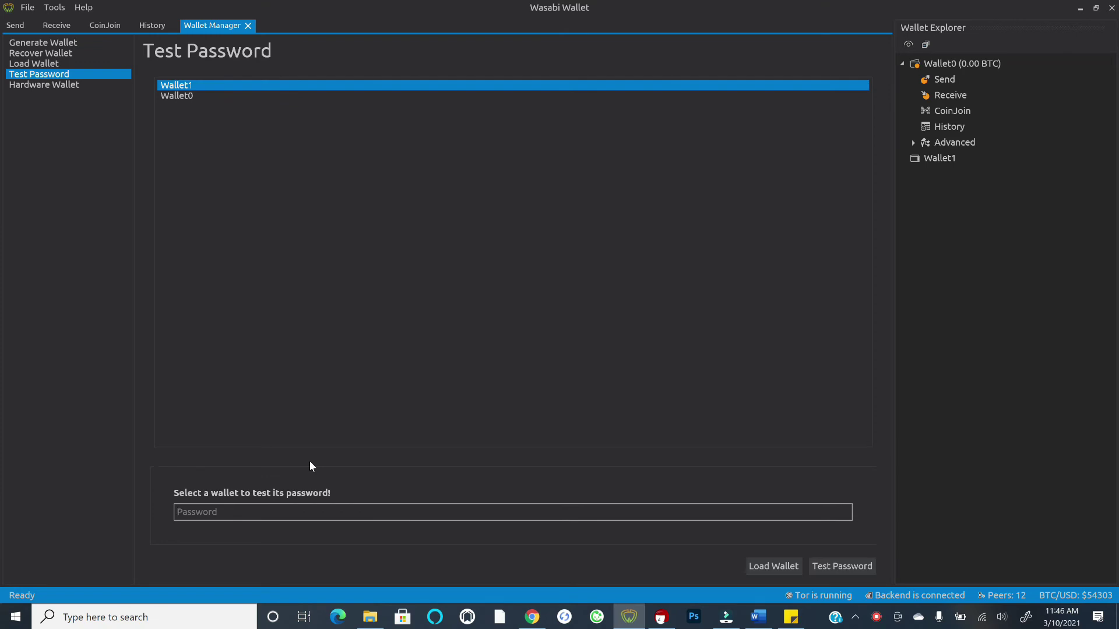
# - Enter the wallet password for Wallet1 and load the wallet
pyautogui.press('Tab')
pyautogui.write('•••••••••••••')
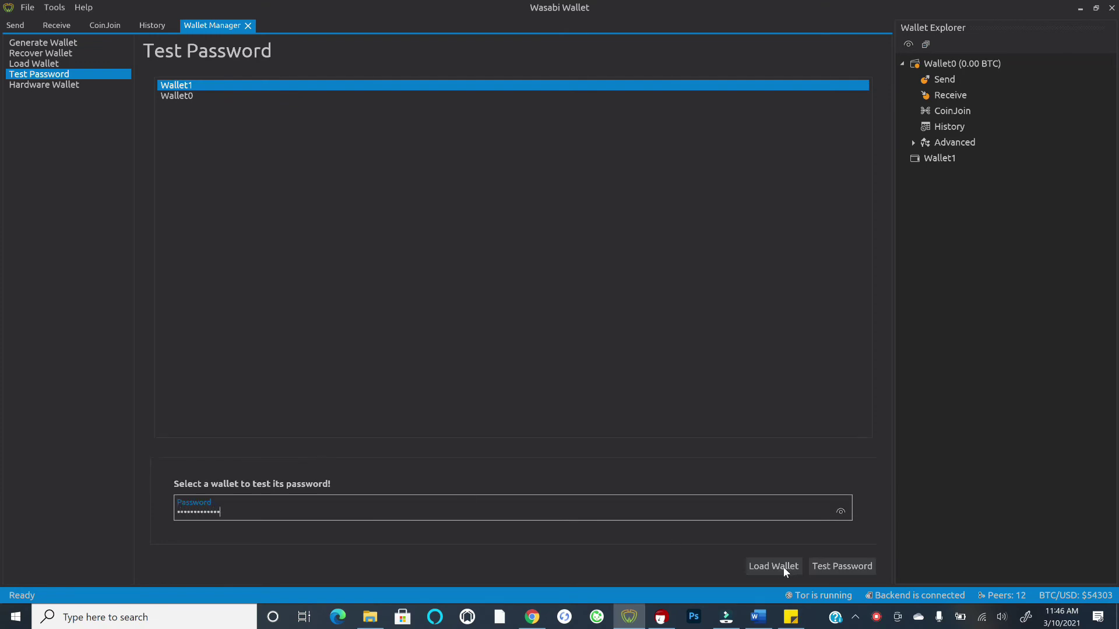
pyautogui.click(771, 566)
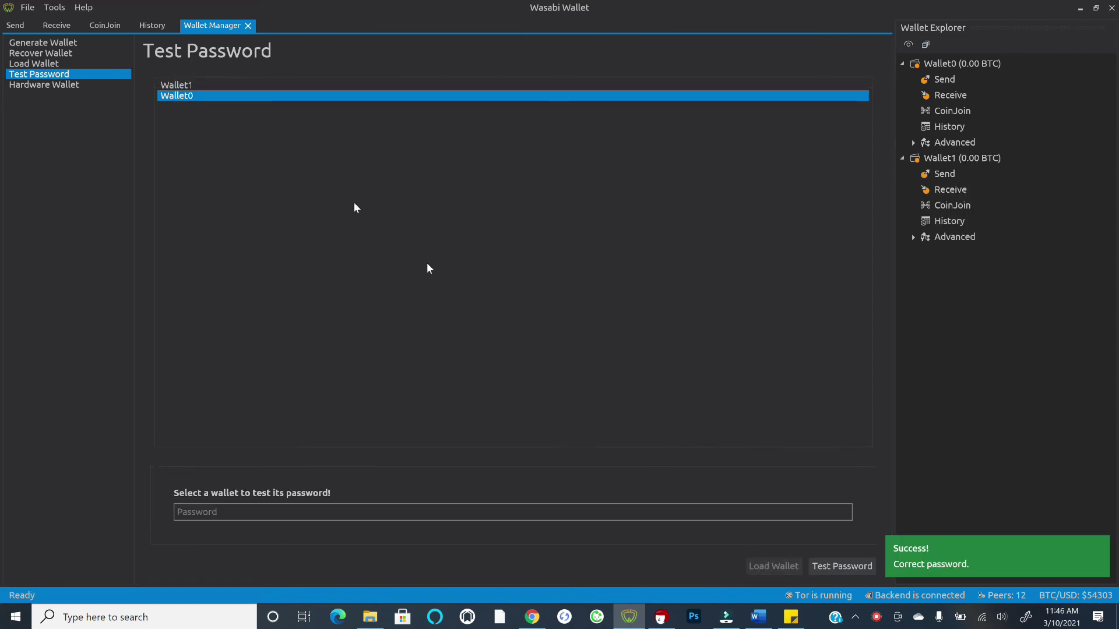
# - Look up Wallet1 in the password test list, the list of loadable wallets and the wallet explorer
pyautogui.click(181, 85)
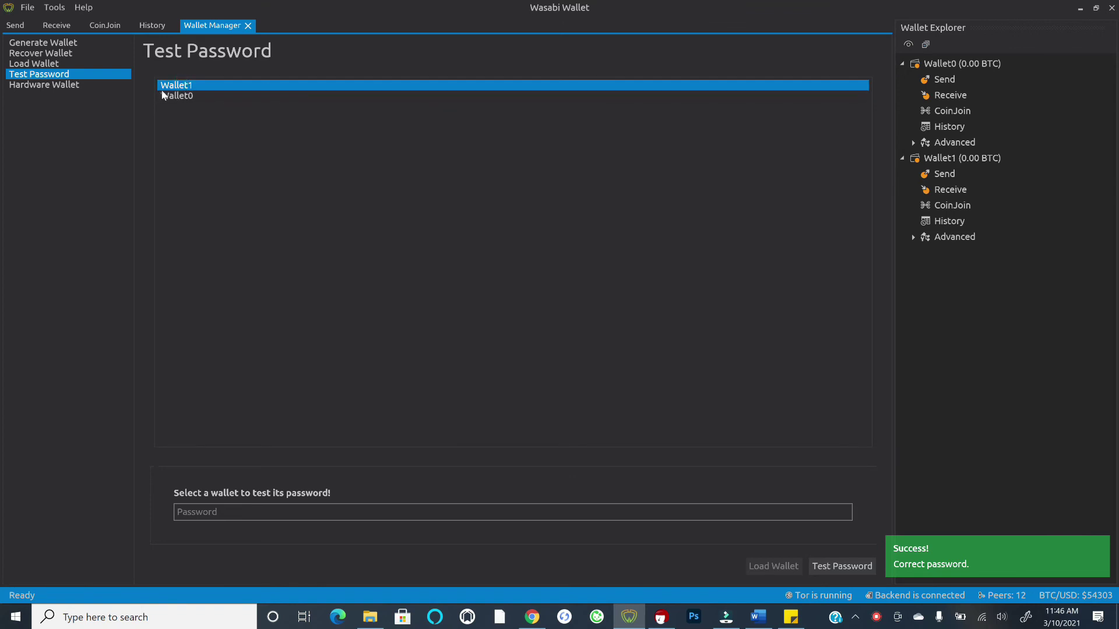
pyautogui.click(61, 64)
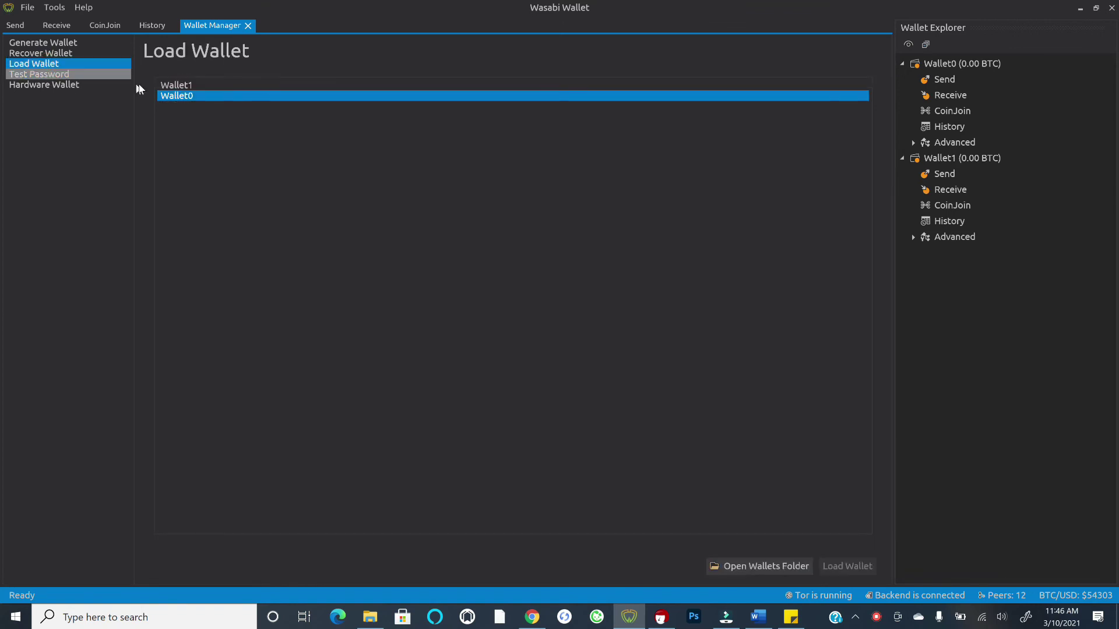
pyautogui.click(188, 87)
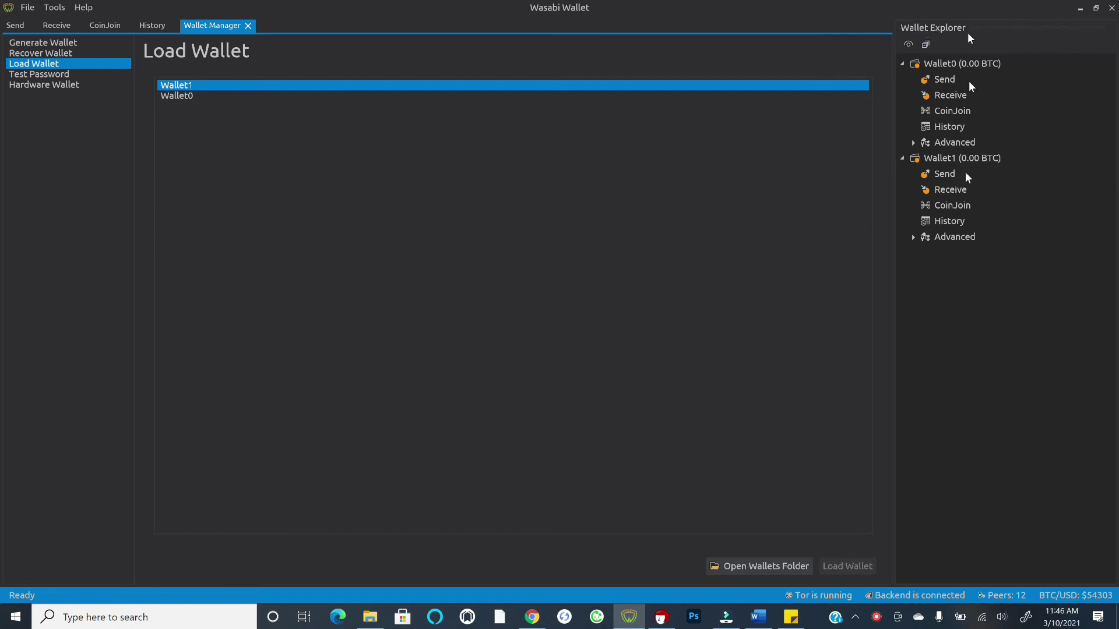
pyautogui.click(939, 159)
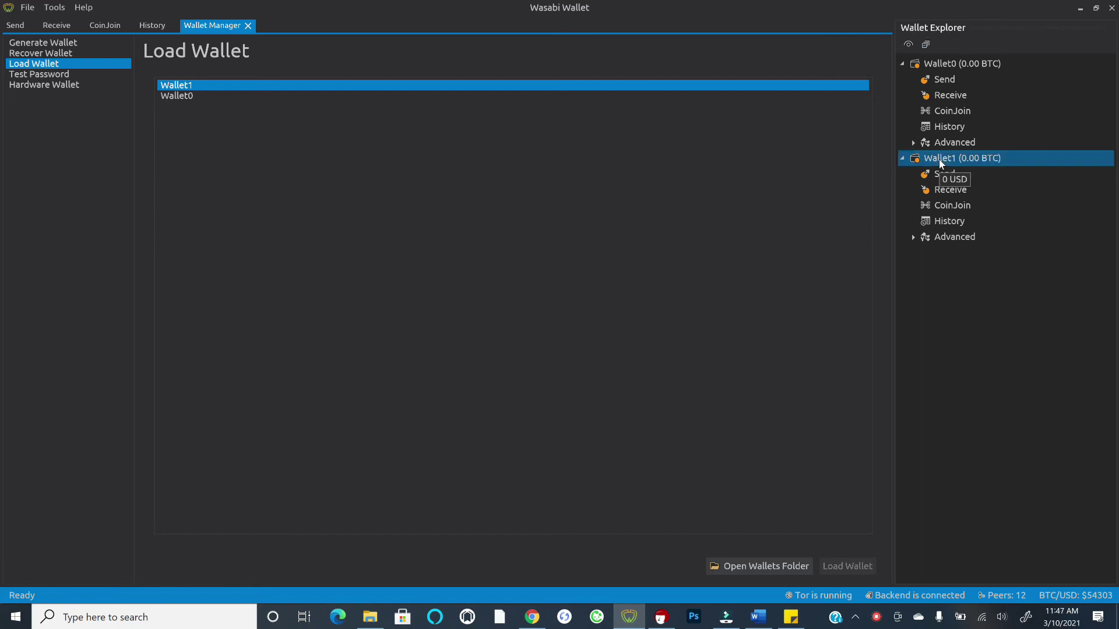
# - Generate a receive address labelled Test1 for Wallet1 and expand its entry to show the QR code
pyautogui.click(950, 190)
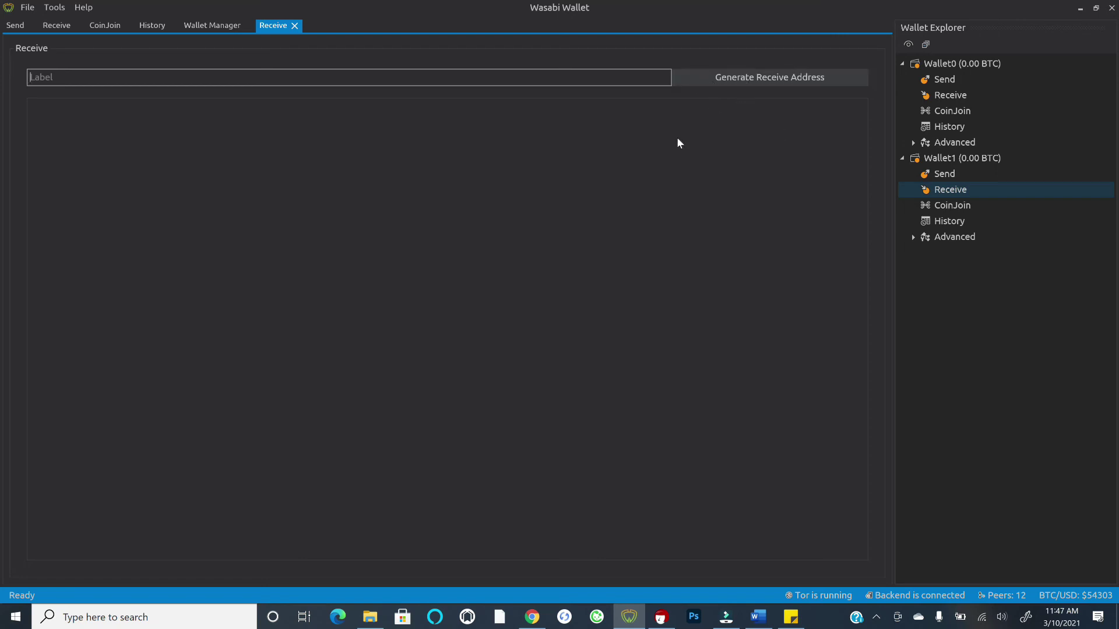
pyautogui.click(102, 79)
pyautogui.write('Test1')
pyautogui.click(709, 77)
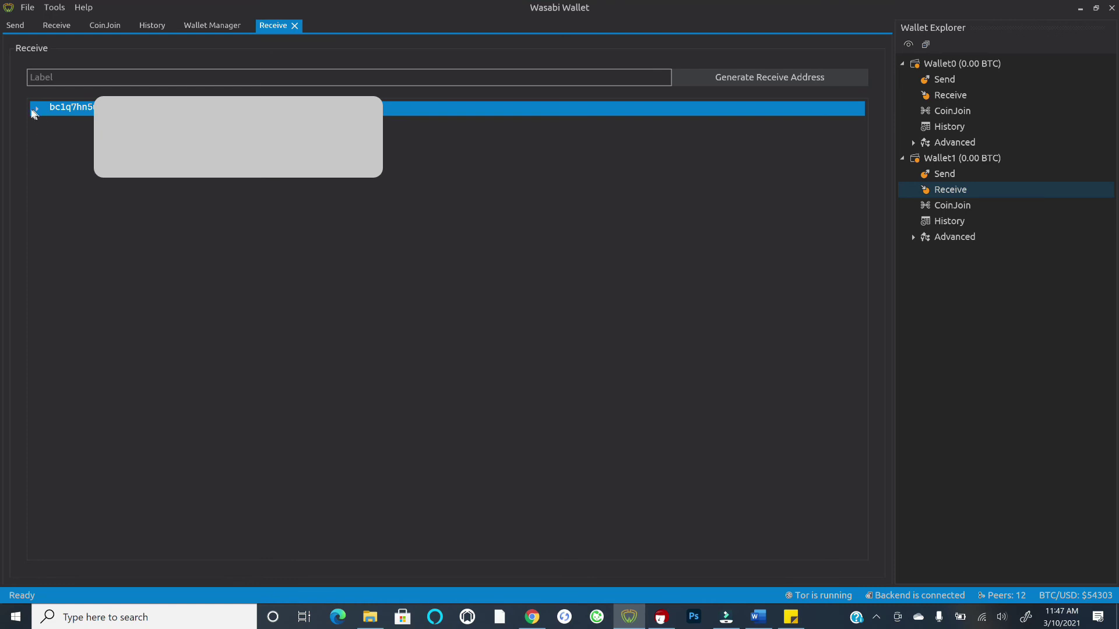
pyautogui.click(36, 108)
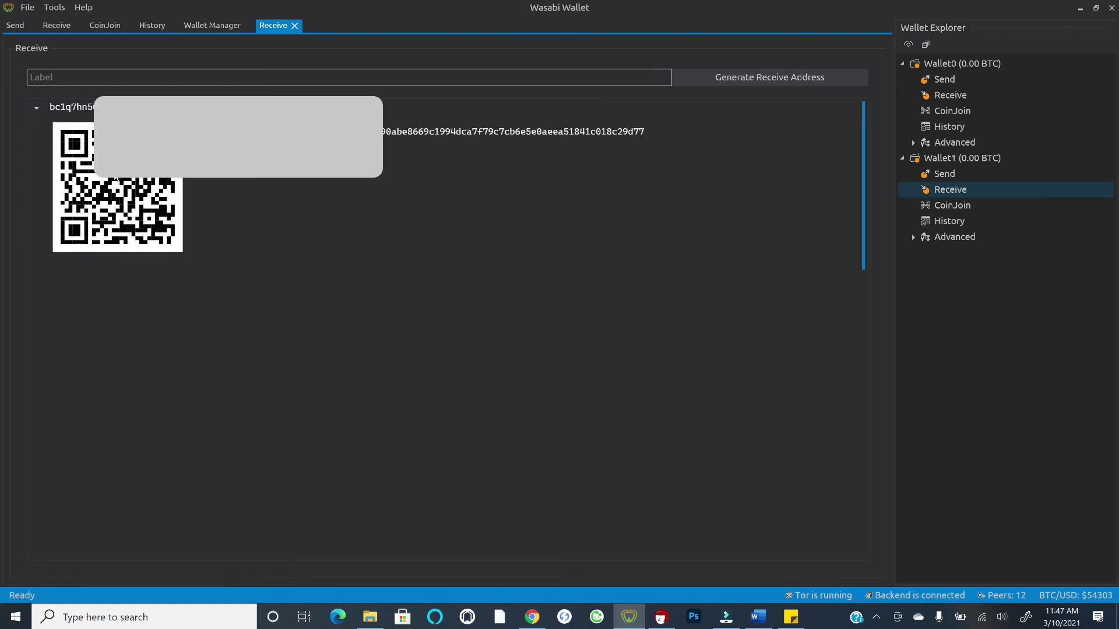
# - Collapse the receive address entry, enter the copied address as the recipient in Wallet1's send form, and set the fee for 20-minute confirmation
pyautogui.click(37, 109)
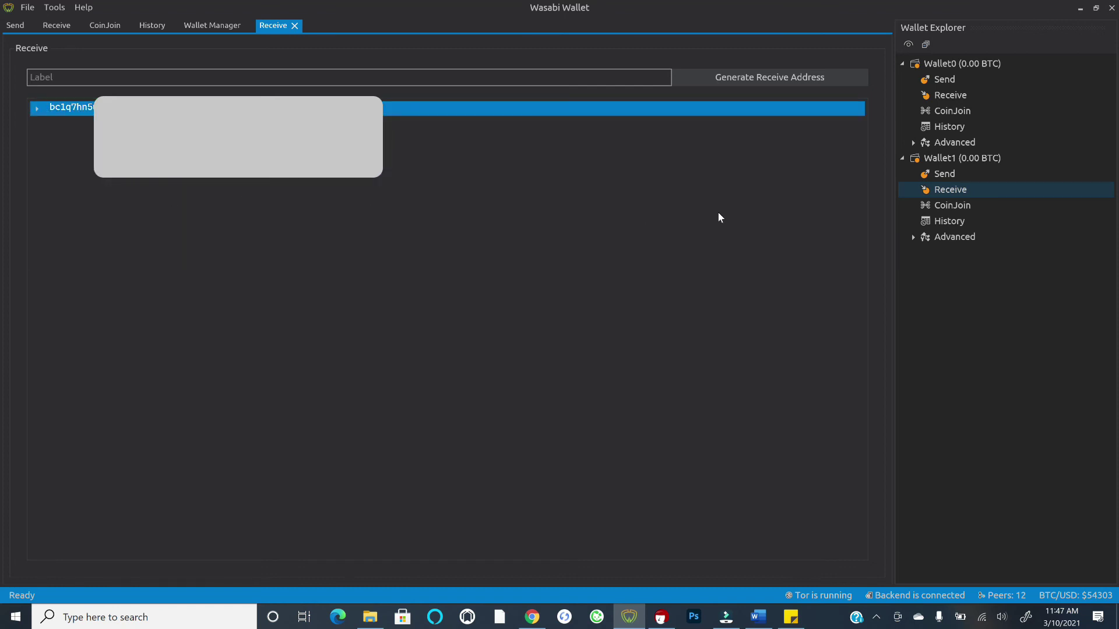
pyautogui.click(942, 173)
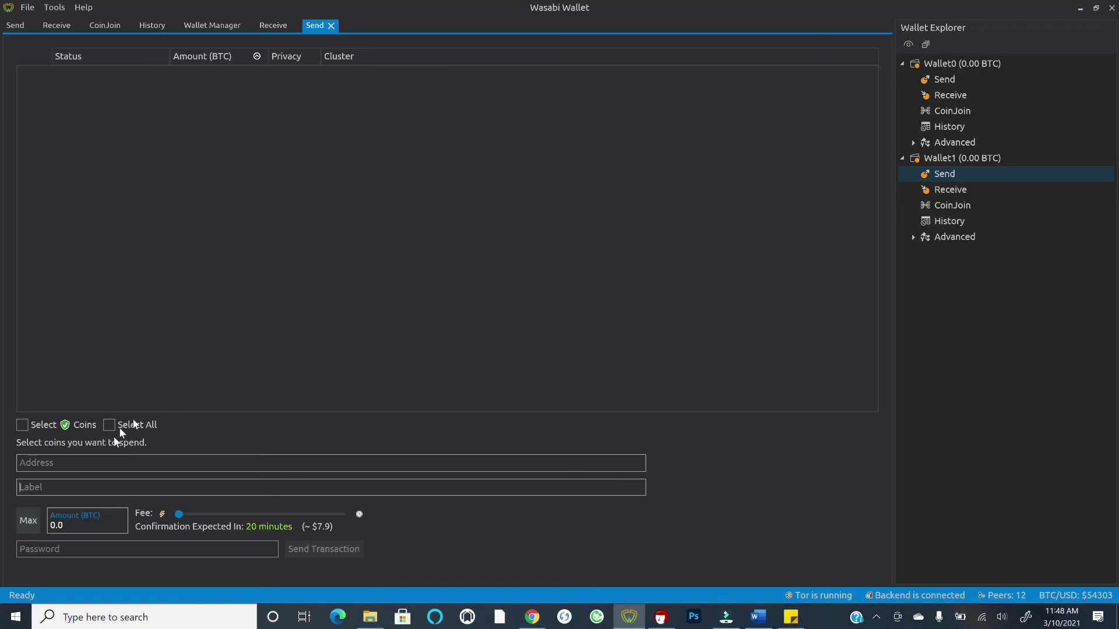
pyautogui.click(41, 470)
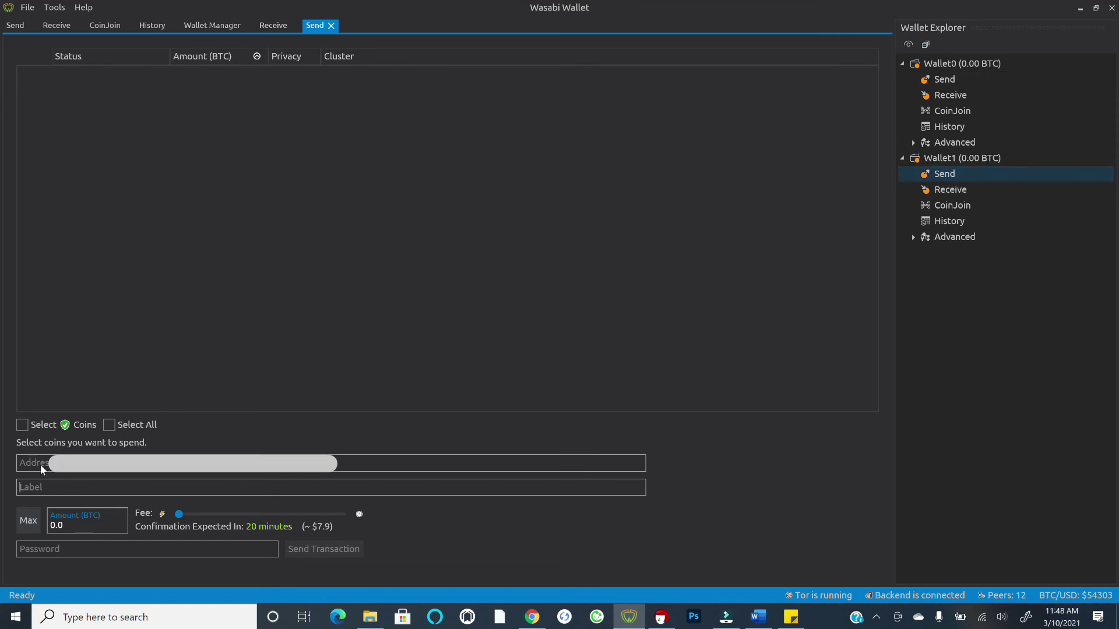
pyautogui.hotkey('ctrl', 'v')
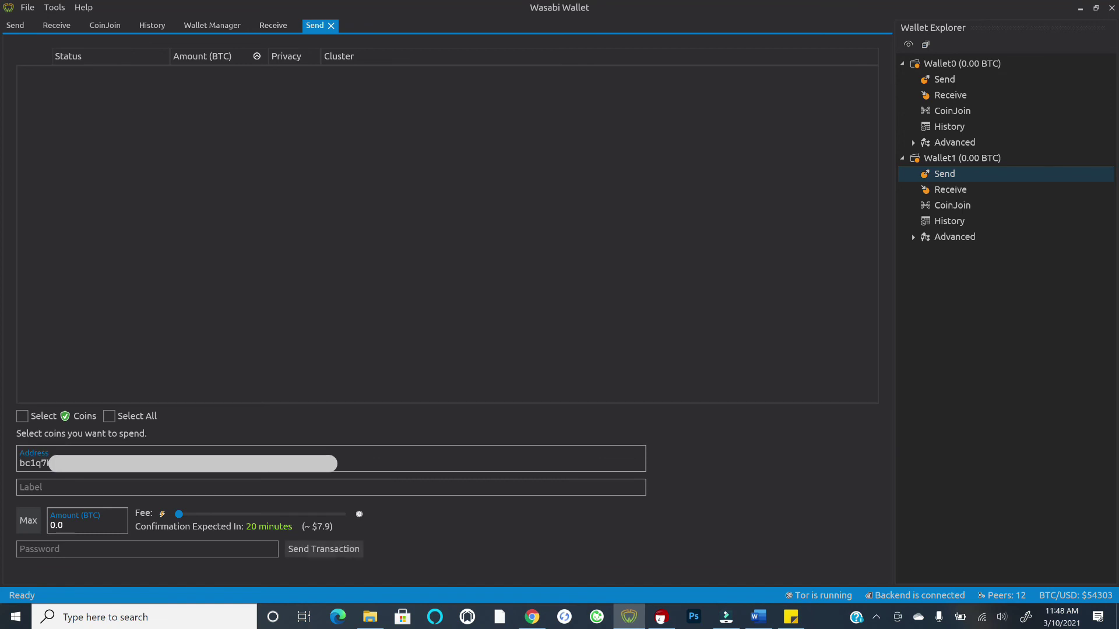
pyautogui.press('Tab')
pyautogui.moveTo(181, 518)
pyautogui.mouseDown()
pyautogui.moveTo(338, 515)
pyautogui.moveTo(166, 512)
pyautogui.moveTo(180, 517)
pyautogui.mouseUp()
pyautogui.moveTo(229, 518); pyautogui.dragTo(165, 514)
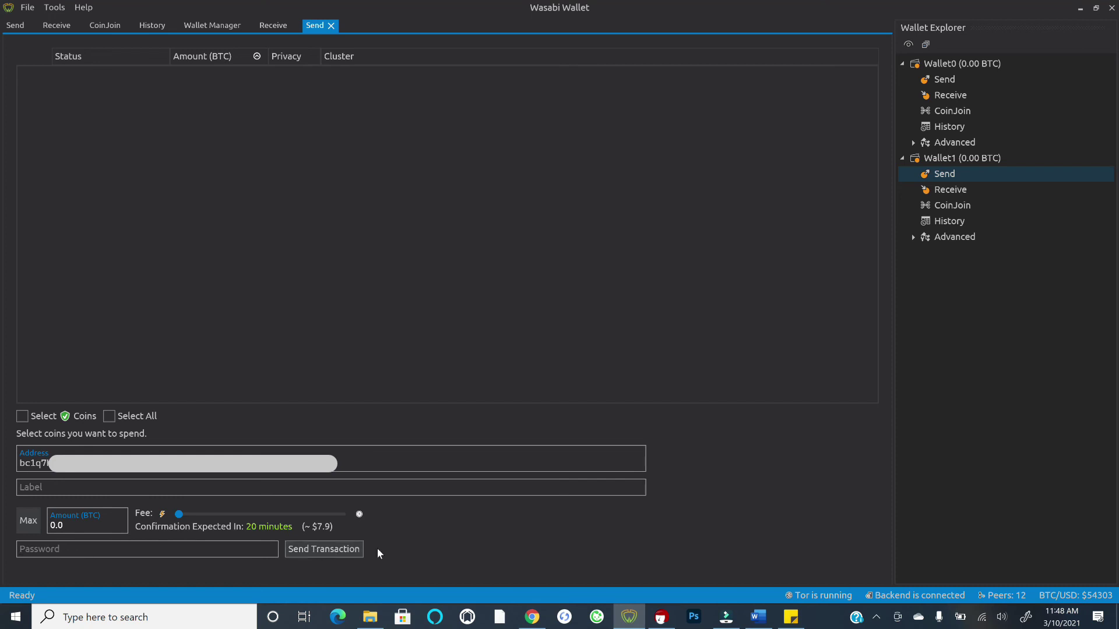
# - Open the CoinJoin view of Wallet1 to examine its coin list, anonymity target and registration status
pyautogui.click(947, 207)
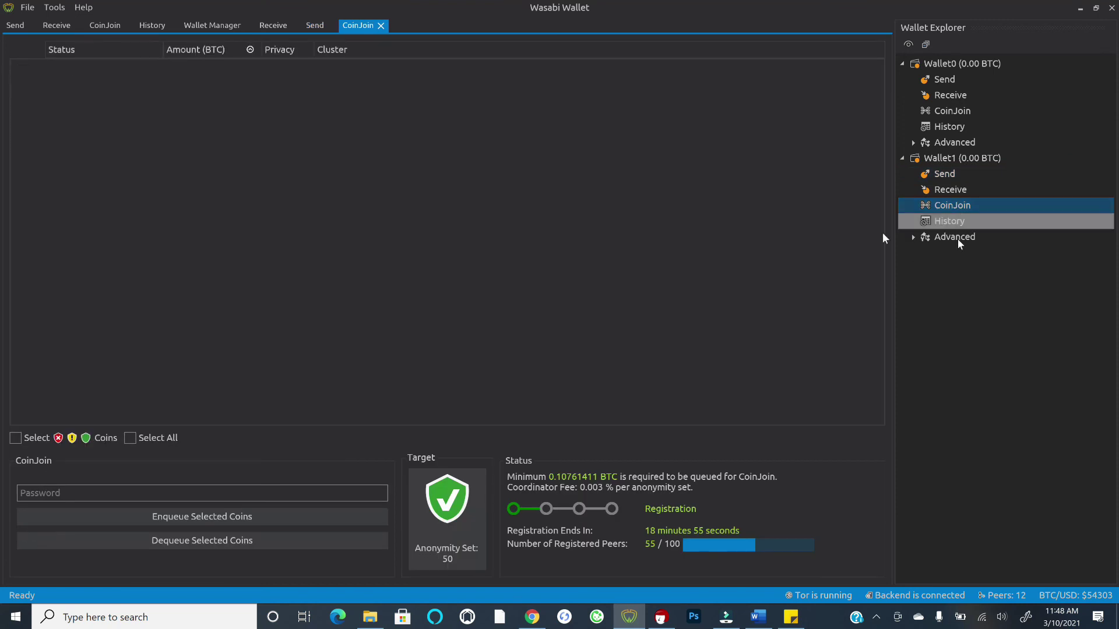